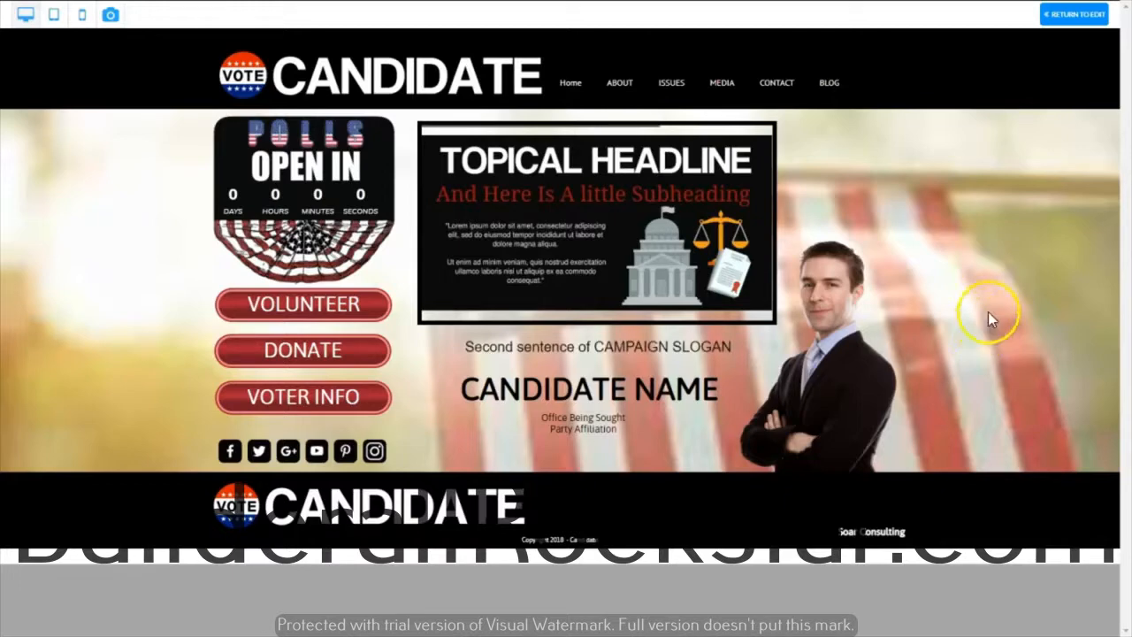
Examine the blog page's posts, sidebar and category list in the site preview
{"action": "left_click", "coordinate": [829, 85]}
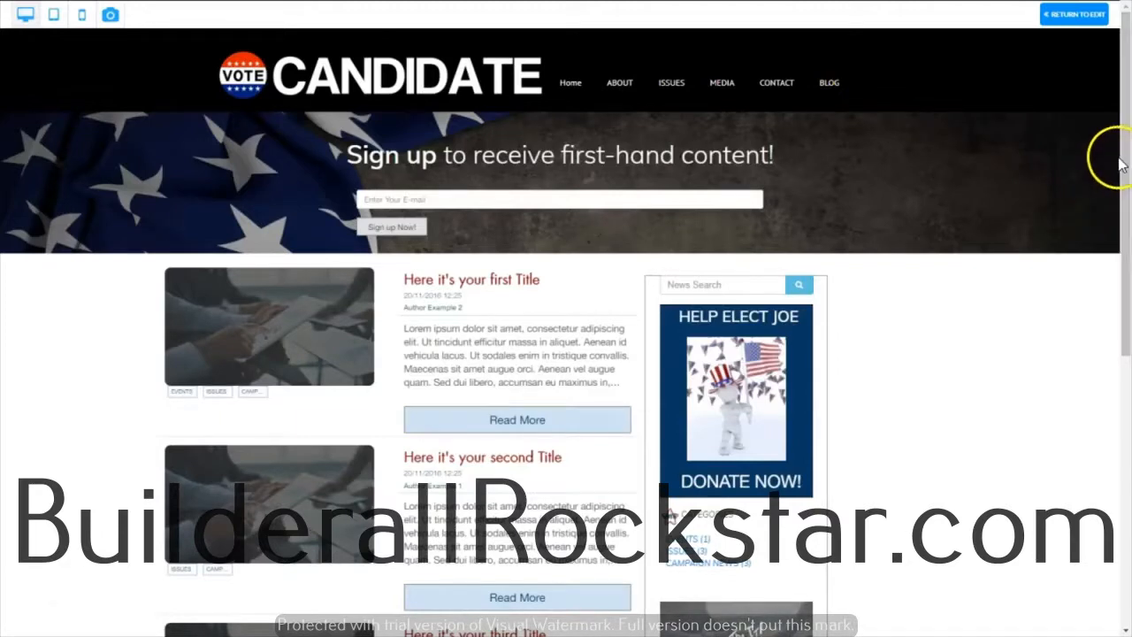
{"action": "left_click_drag", "start_coordinate": [1124, 166], "coordinate": [1120, 278]}
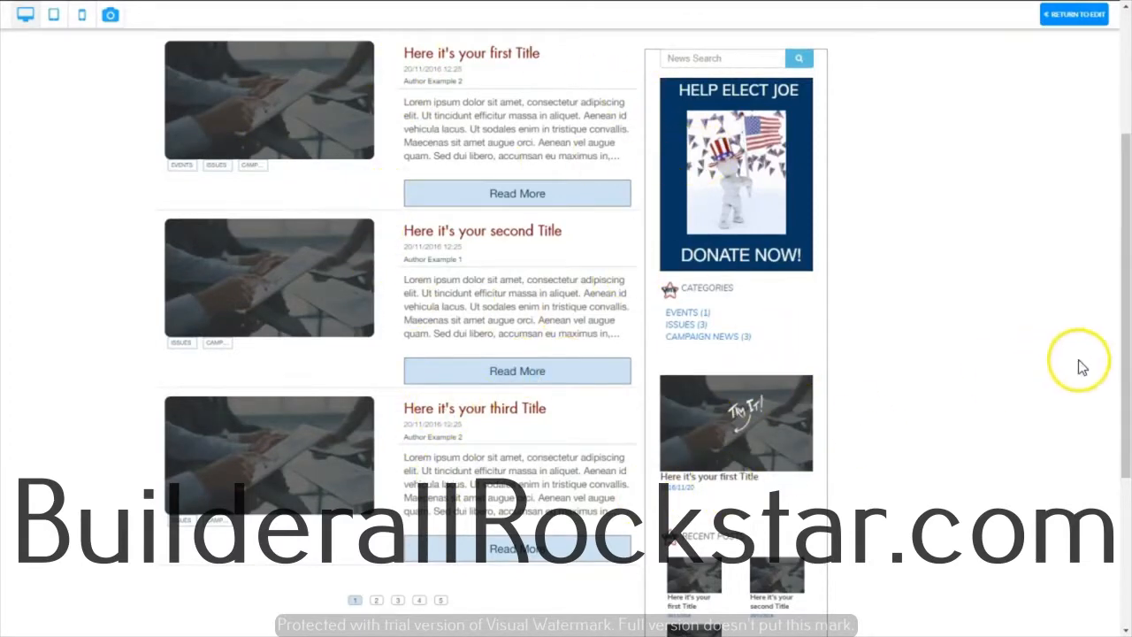
{"action": "scroll", "coordinate": [1081, 365], "scroll_direction": "up", "scroll_amount": 3}
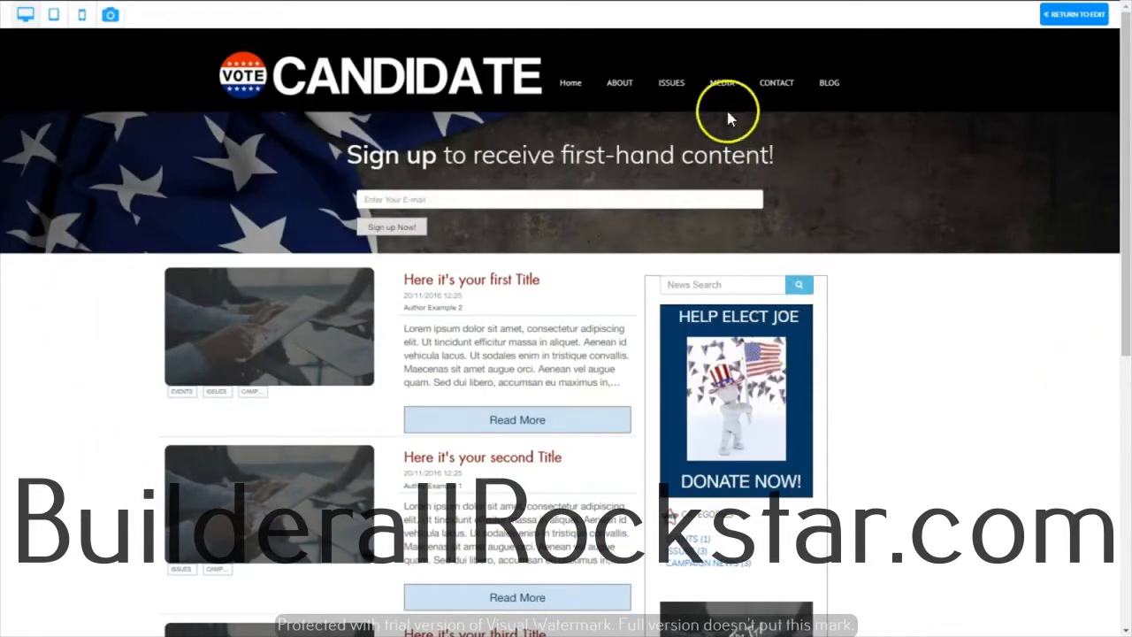
{"action": "left_click", "coordinate": [663, 92]}
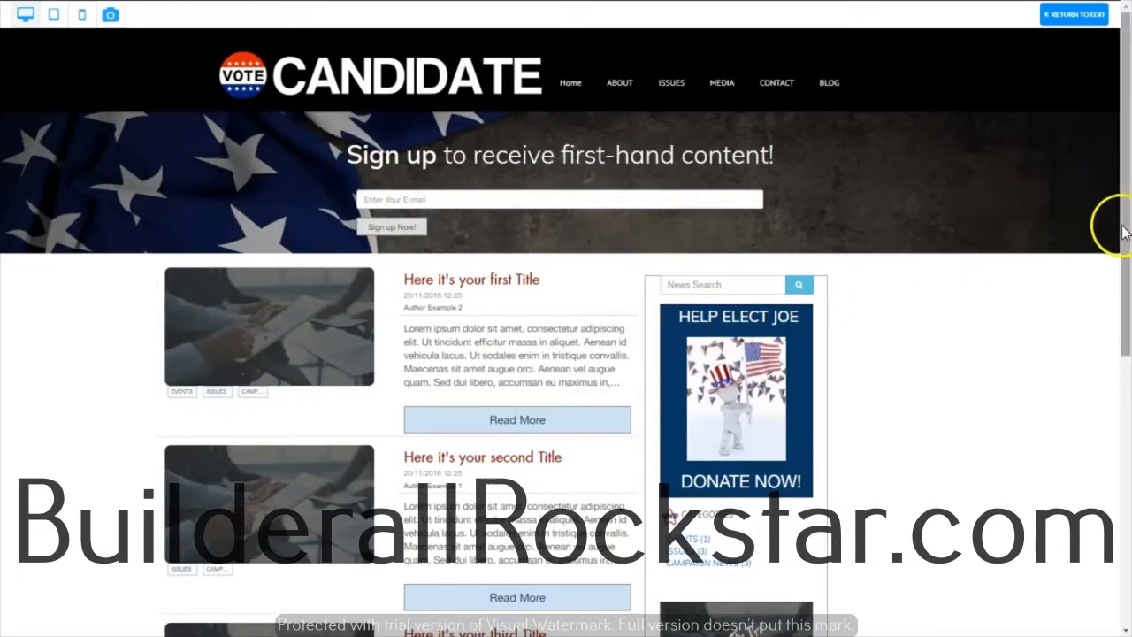
{"action": "left_click_drag", "start_coordinate": [1125, 227], "coordinate": [1125, 383]}
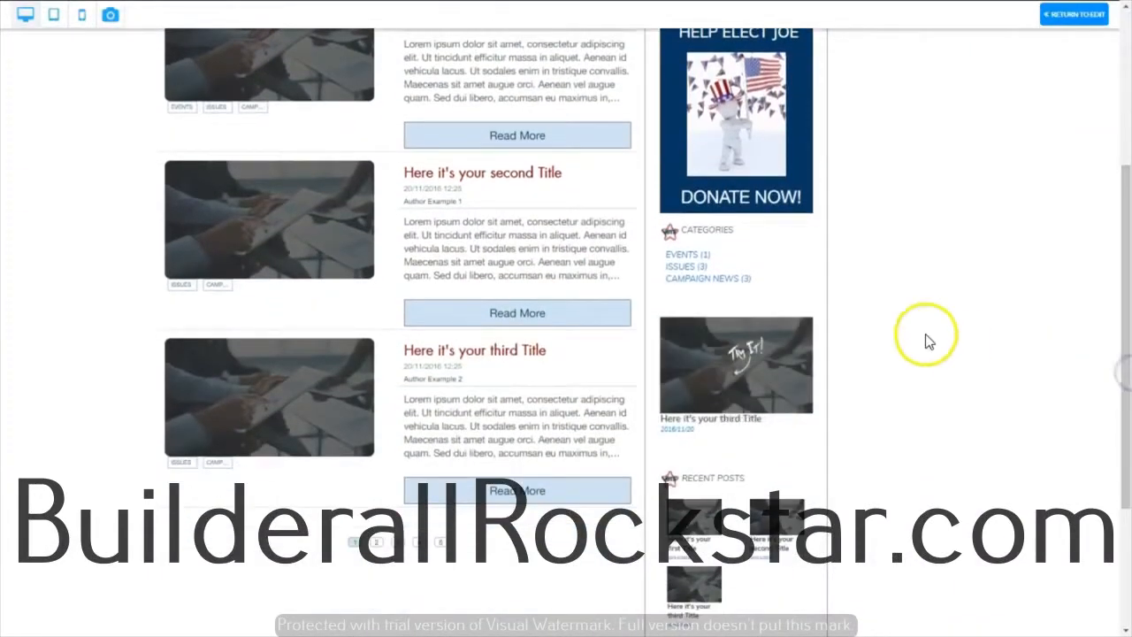
{"action": "left_click", "coordinate": [713, 288]}
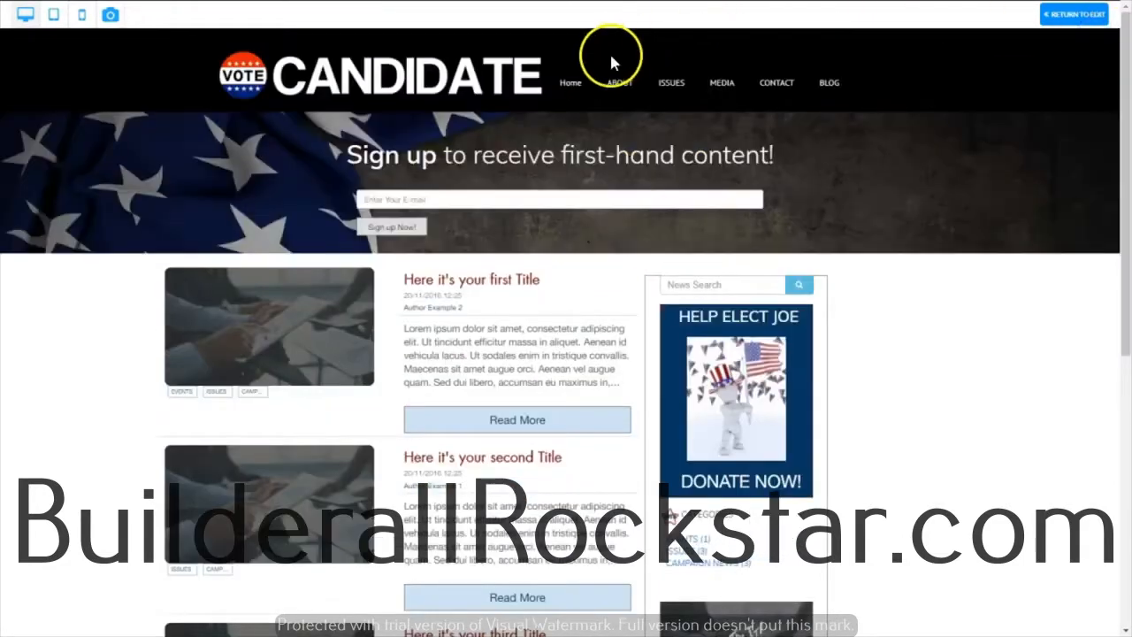
Open the ISSUES page, return it from preview to editing, and add a News Slider blog app
{"action": "left_click", "coordinate": [669, 84]}
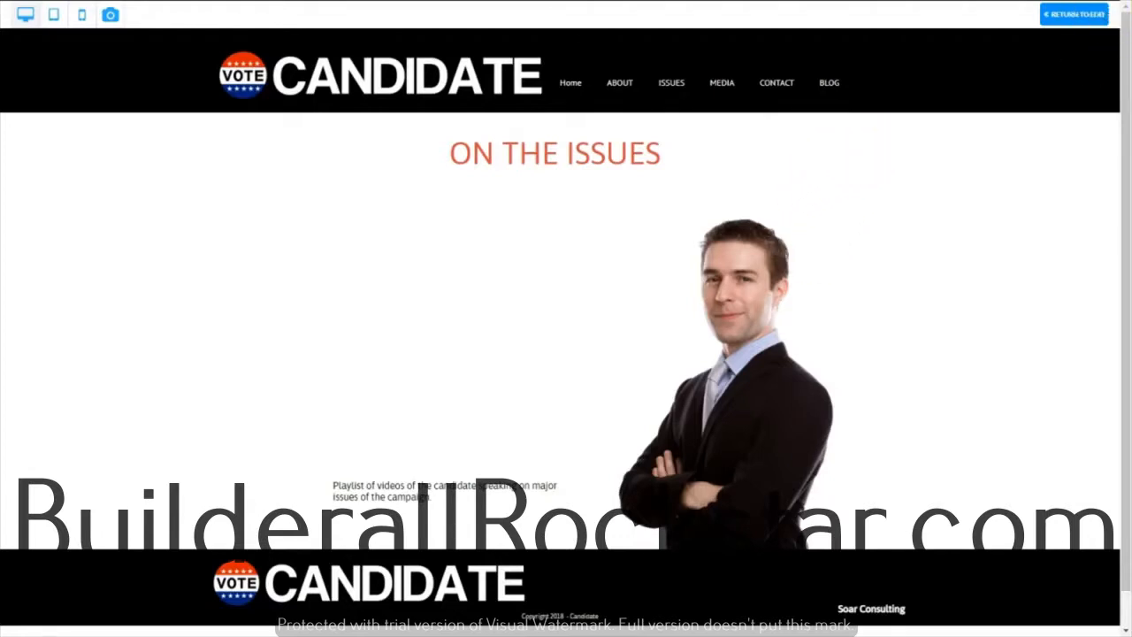
{"action": "left_click", "coordinate": [1074, 14]}
{"action": "left_click", "coordinate": [23, 125]}
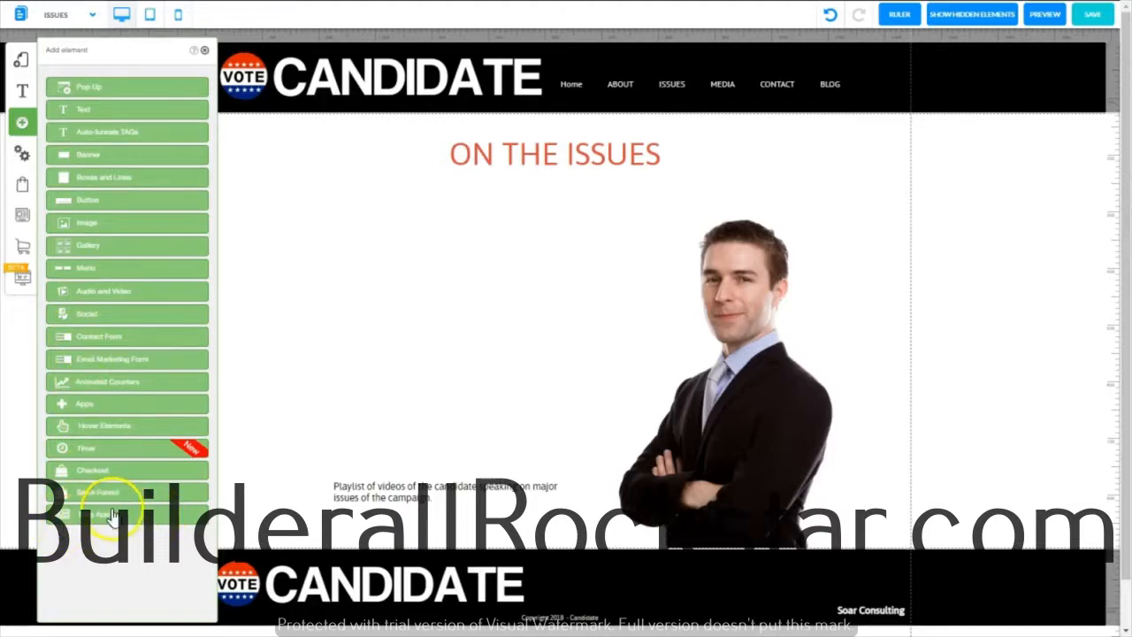
{"action": "left_click", "coordinate": [62, 517]}
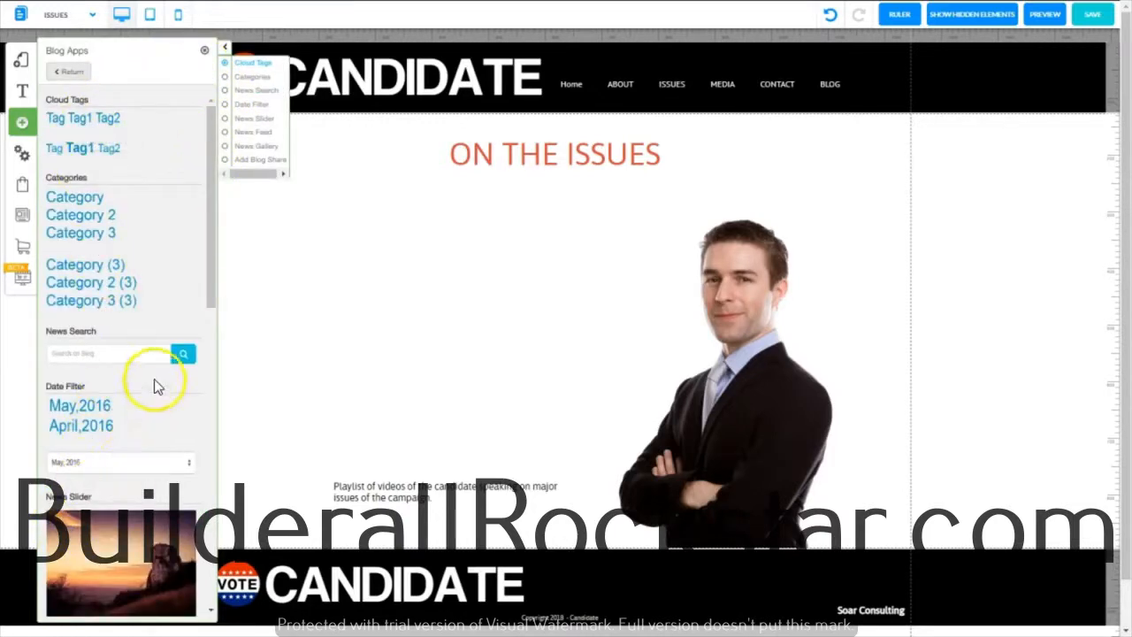
{"action": "left_click_drag", "start_coordinate": [212, 295], "coordinate": [207, 421]}
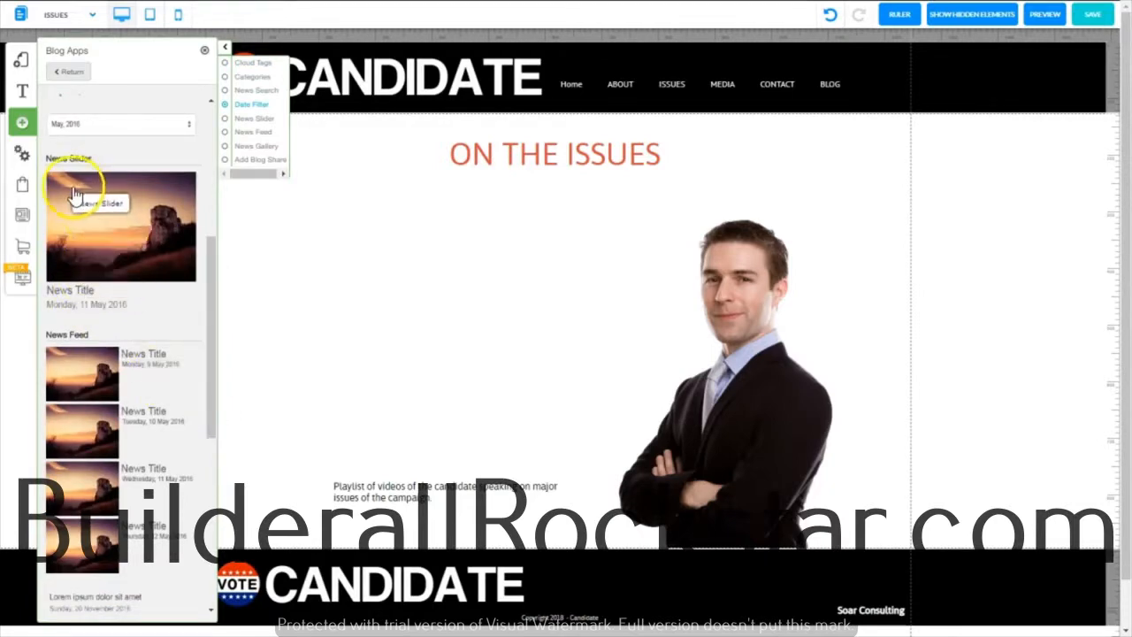
{"action": "left_click", "coordinate": [100, 213]}
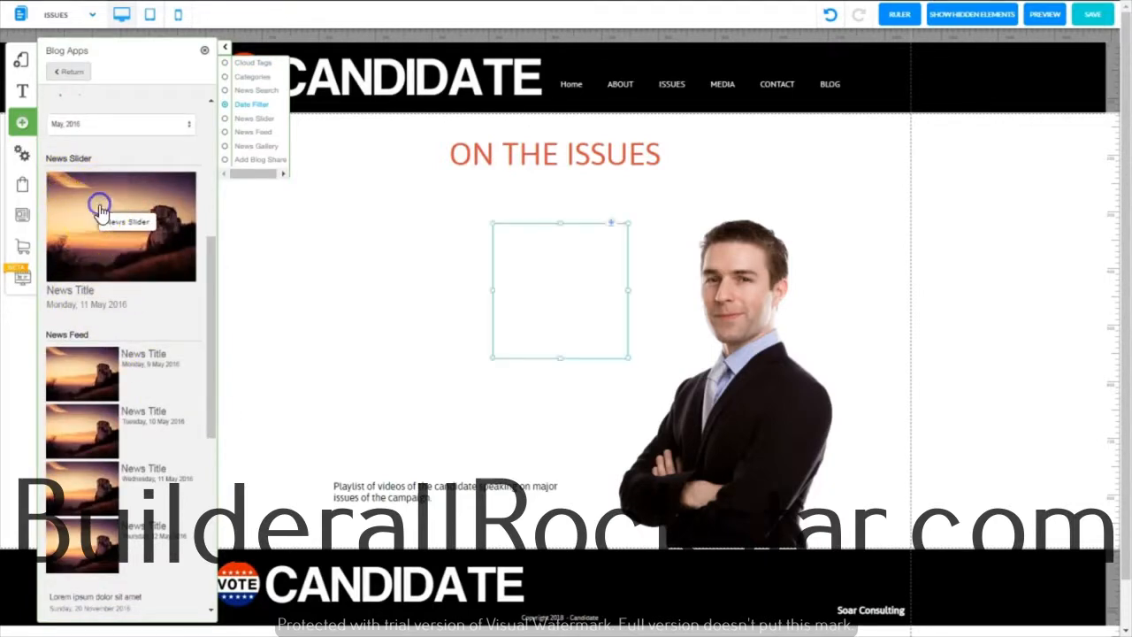
{"action": "left_click", "coordinate": [204, 50]}
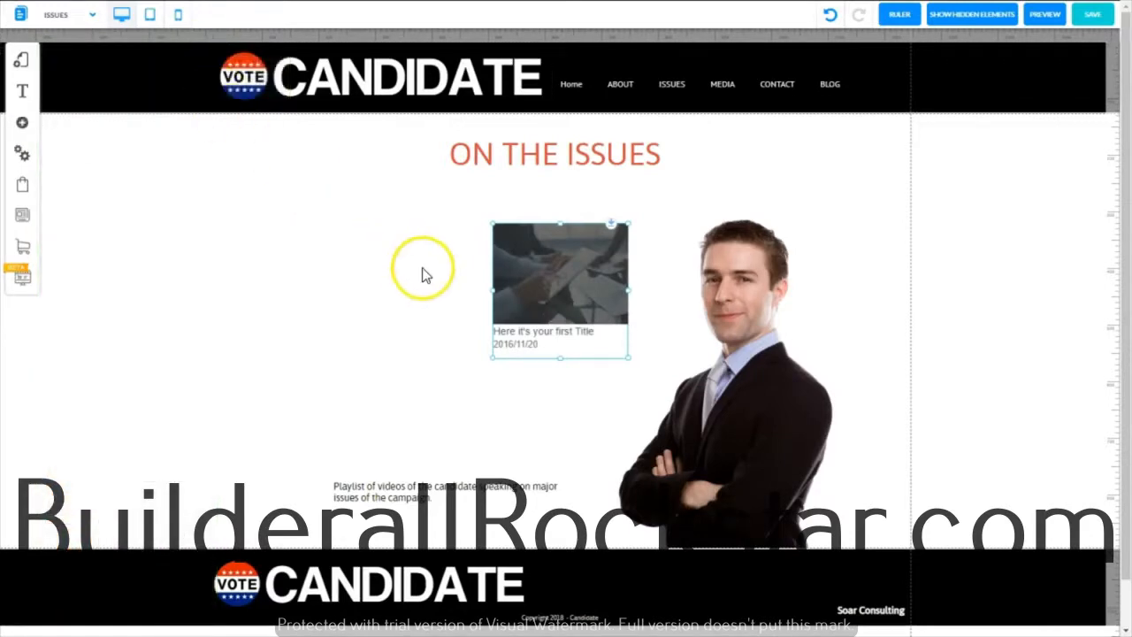
Enlarge the news slider to about 570 by 454 beside the candidate photo and move the playlist text beneath it
{"action": "left_click_drag", "start_coordinate": [584, 277], "coordinate": [397, 273]}
{"action": "left_click_drag", "start_coordinate": [441, 355], "coordinate": [628, 477]}
{"action": "left_click_drag", "start_coordinate": [506, 308], "coordinate": [475, 288]}
{"action": "left_click_drag", "start_coordinate": [417, 495], "coordinate": [363, 483]}
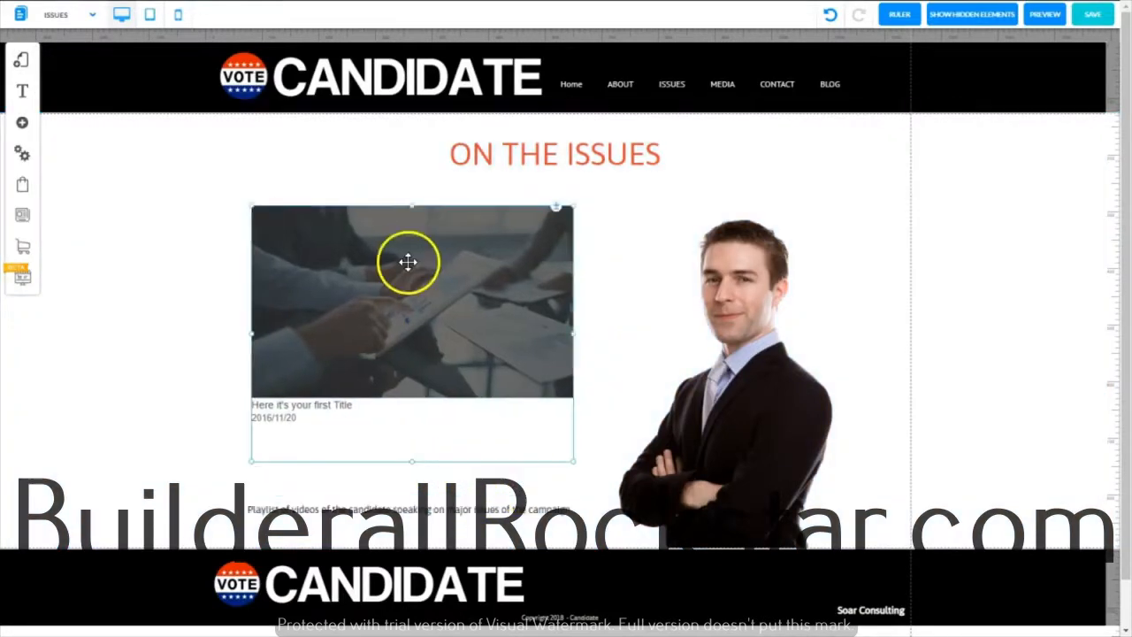
Configure the news slider to filter by the ISSUES category and show 20 news items
{"action": "left_click", "coordinate": [408, 262]}
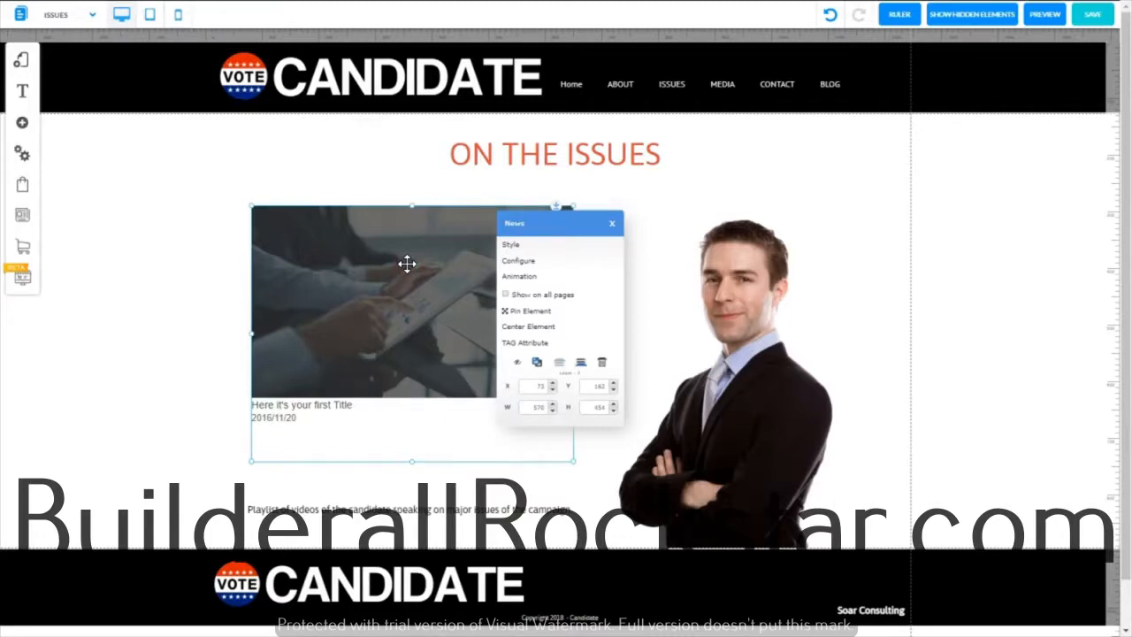
{"action": "left_click", "coordinate": [517, 264]}
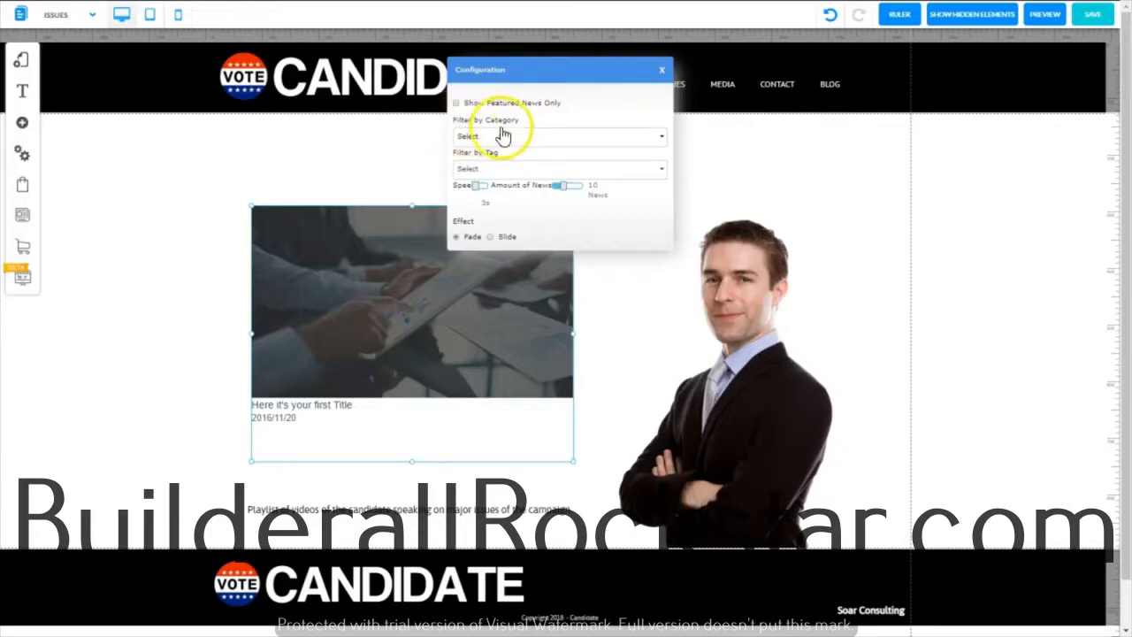
{"action": "left_click", "coordinate": [663, 140]}
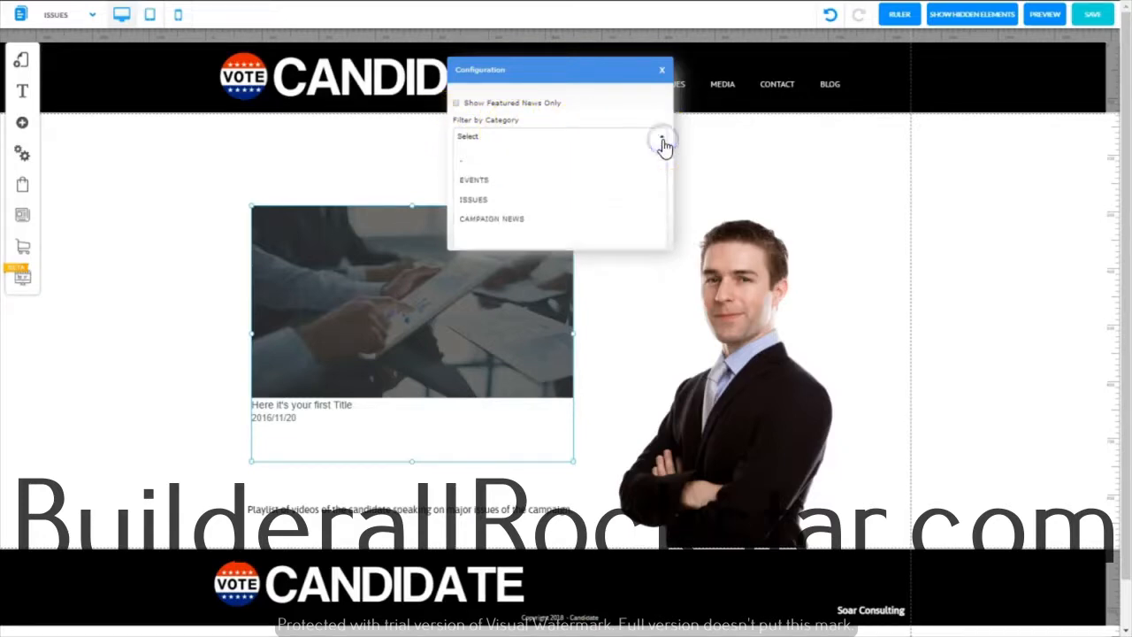
{"action": "left_click", "coordinate": [482, 200]}
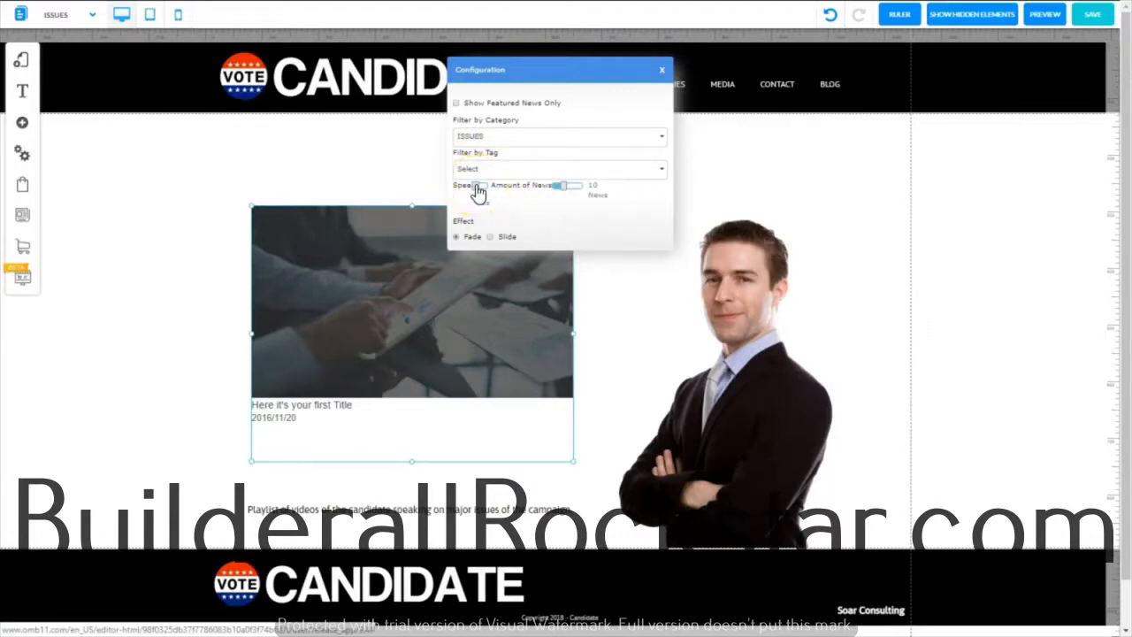
{"action": "left_click_drag", "start_coordinate": [477, 193], "coordinate": [579, 199]}
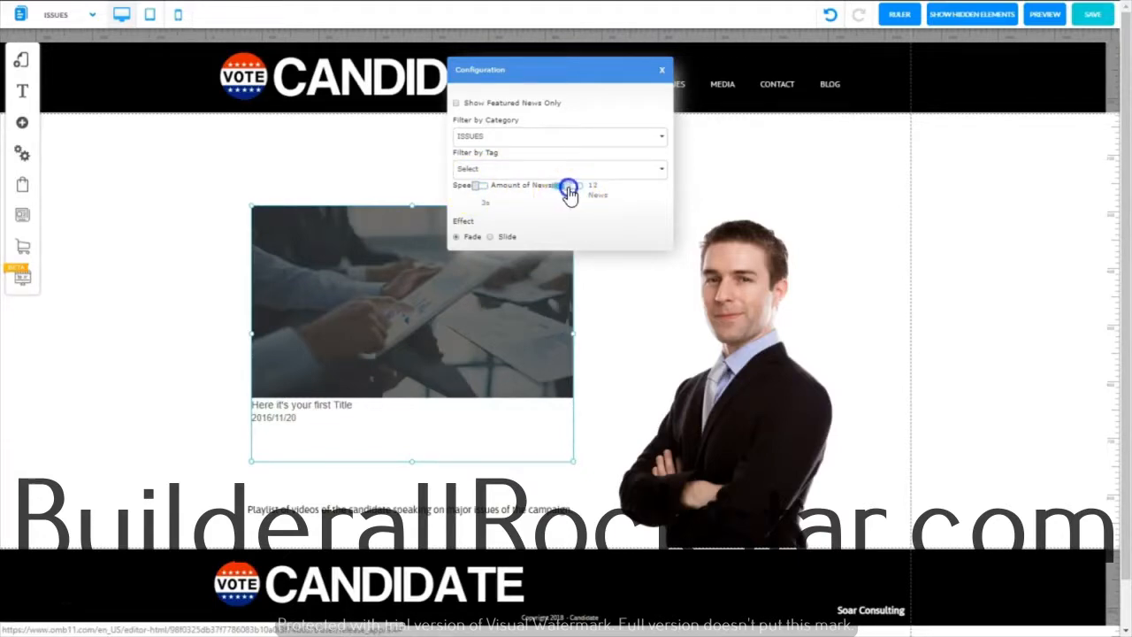
{"action": "left_click_drag", "start_coordinate": [569, 193], "coordinate": [594, 205]}
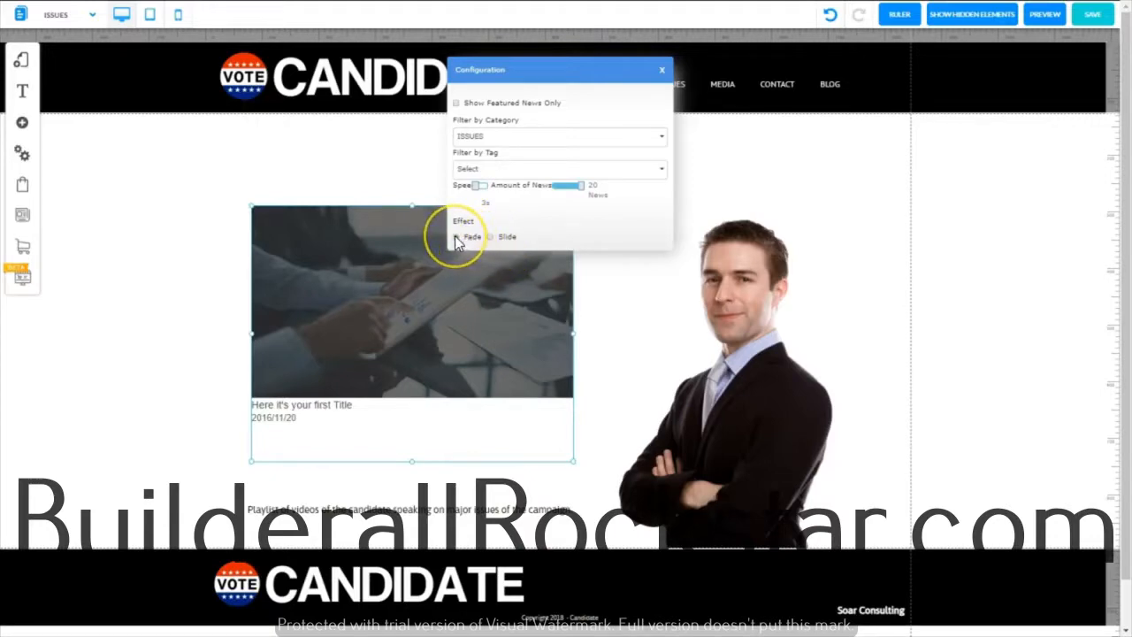
{"action": "left_click", "coordinate": [662, 71]}
Style the news slider's title in bold dark red at size 28
{"action": "left_click", "coordinate": [529, 225]}
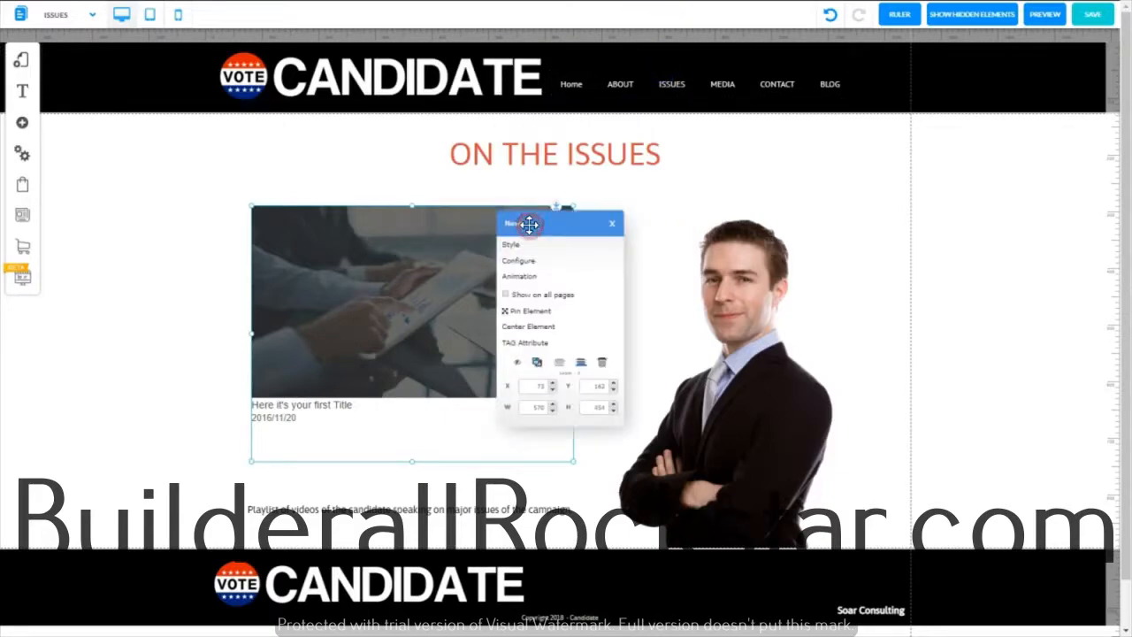
{"action": "left_click", "coordinate": [513, 250]}
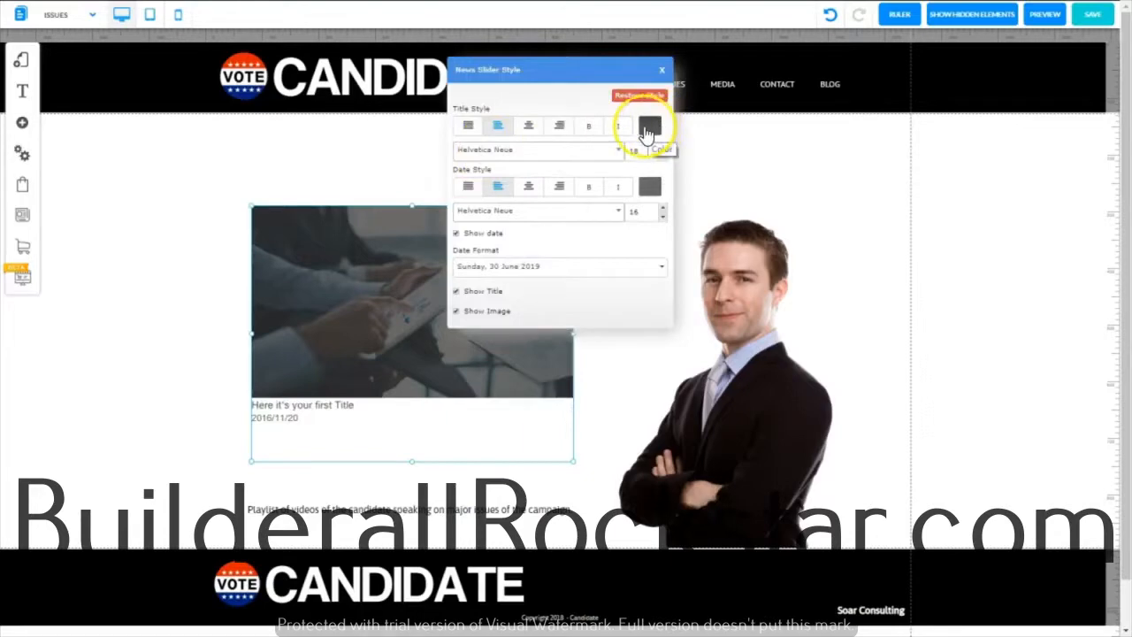
{"action": "left_click", "coordinate": [648, 129]}
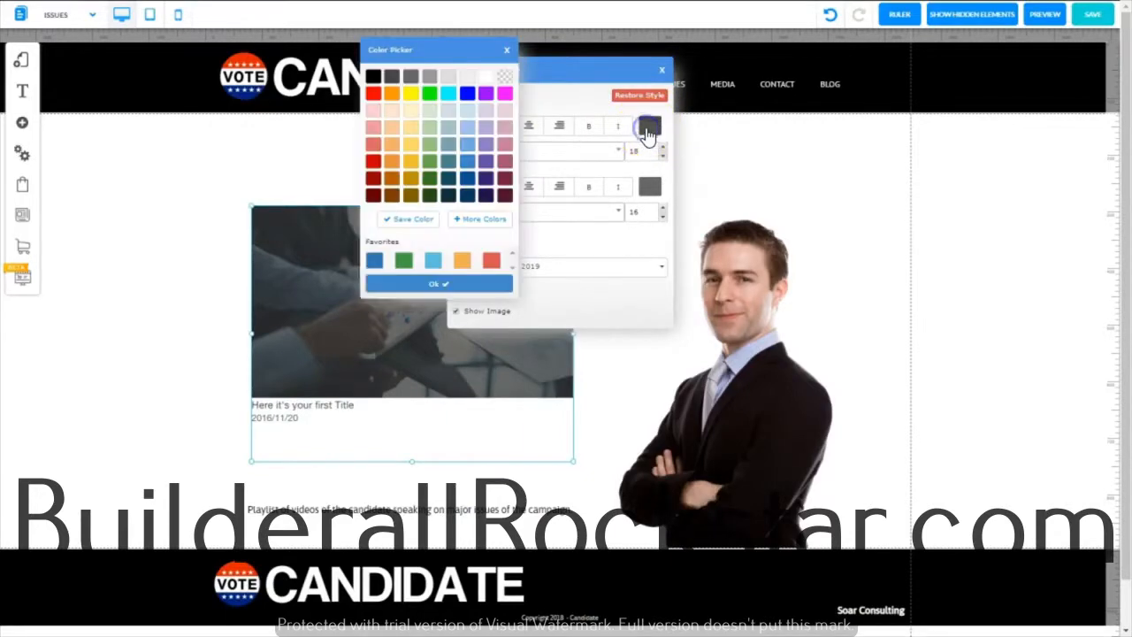
{"action": "left_click", "coordinate": [371, 182]}
{"action": "left_click", "coordinate": [588, 130]}
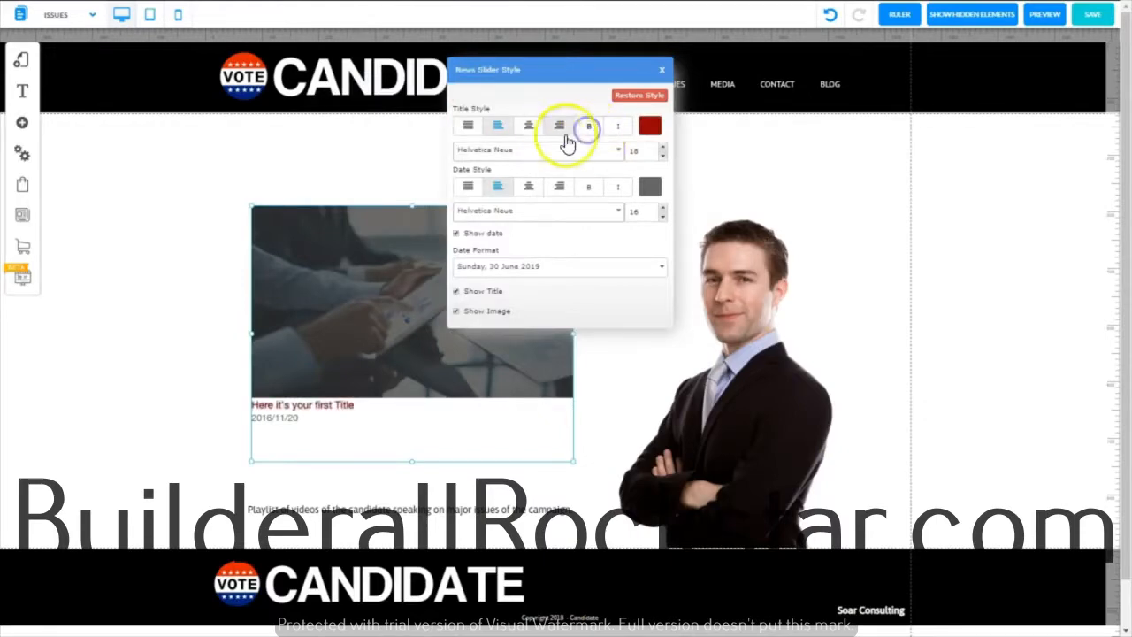
{"action": "left_click", "coordinate": [662, 147]}
{"action": "left_click", "coordinate": [663, 147]}
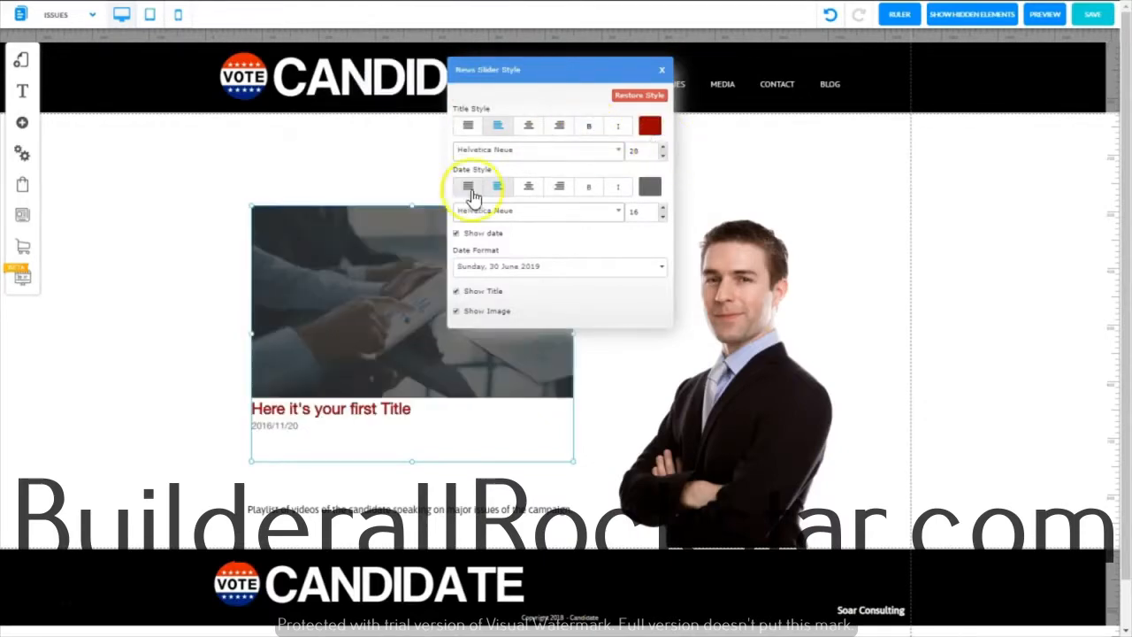
Set the slider's date text size to 20 and its date format to the 30 June 2019 style
{"action": "left_click", "coordinate": [662, 208]}
{"action": "left_click", "coordinate": [662, 208]}
{"action": "left_click", "coordinate": [662, 207]}
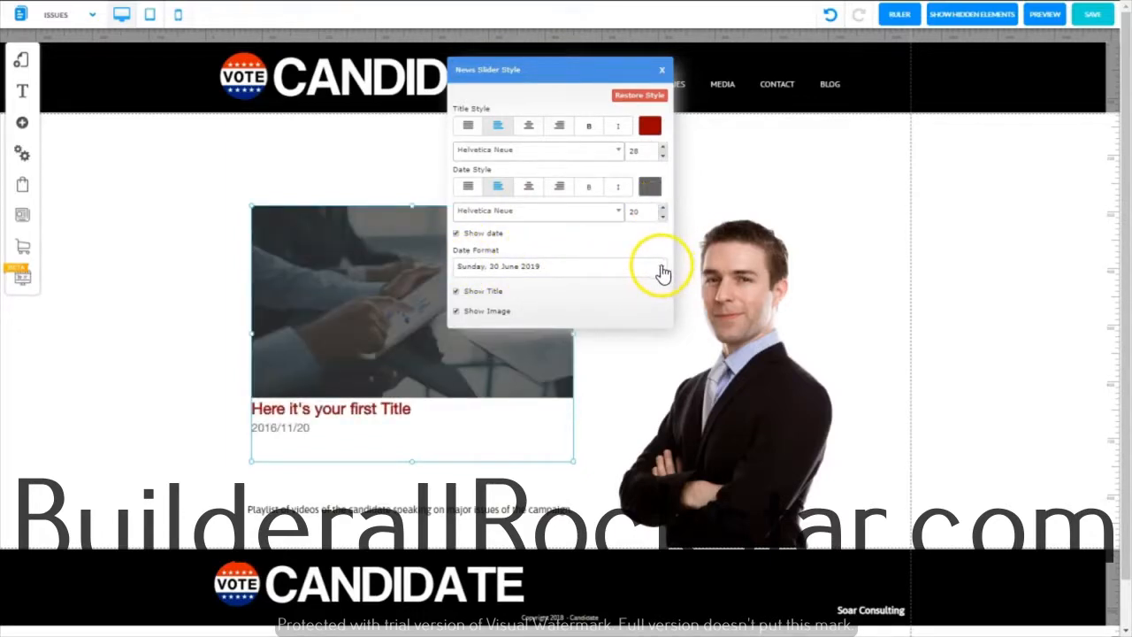
{"action": "left_click", "coordinate": [662, 271]}
{"action": "left_click", "coordinate": [557, 319]}
Try hiding the slider's title and image in turn, restoring each one
{"action": "left_click", "coordinate": [455, 292]}
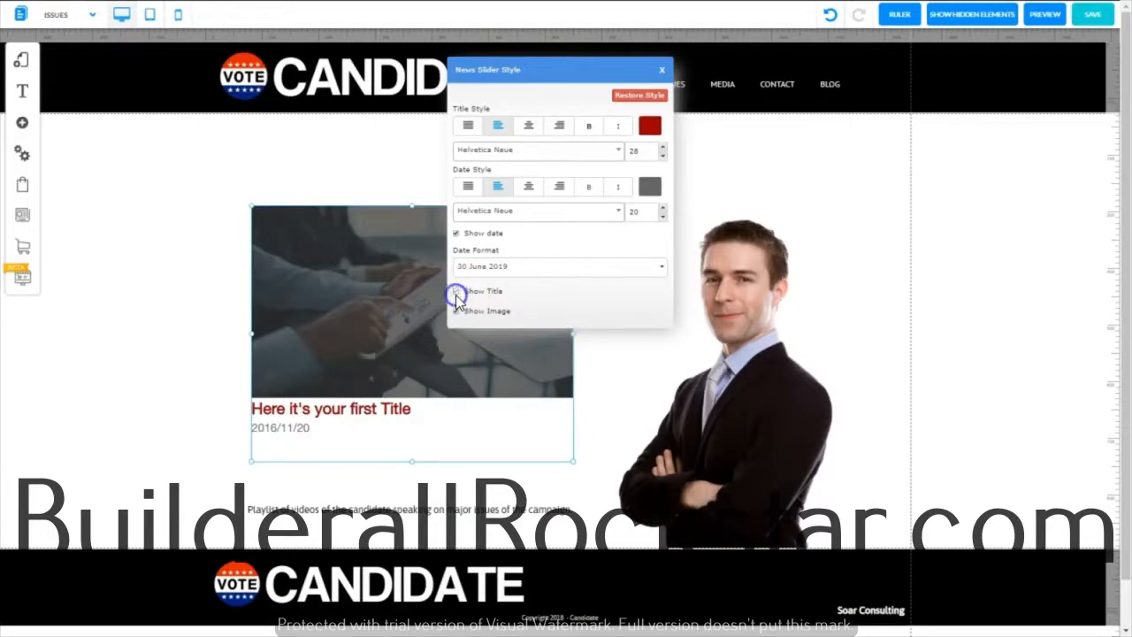
{"action": "left_click", "coordinate": [456, 291]}
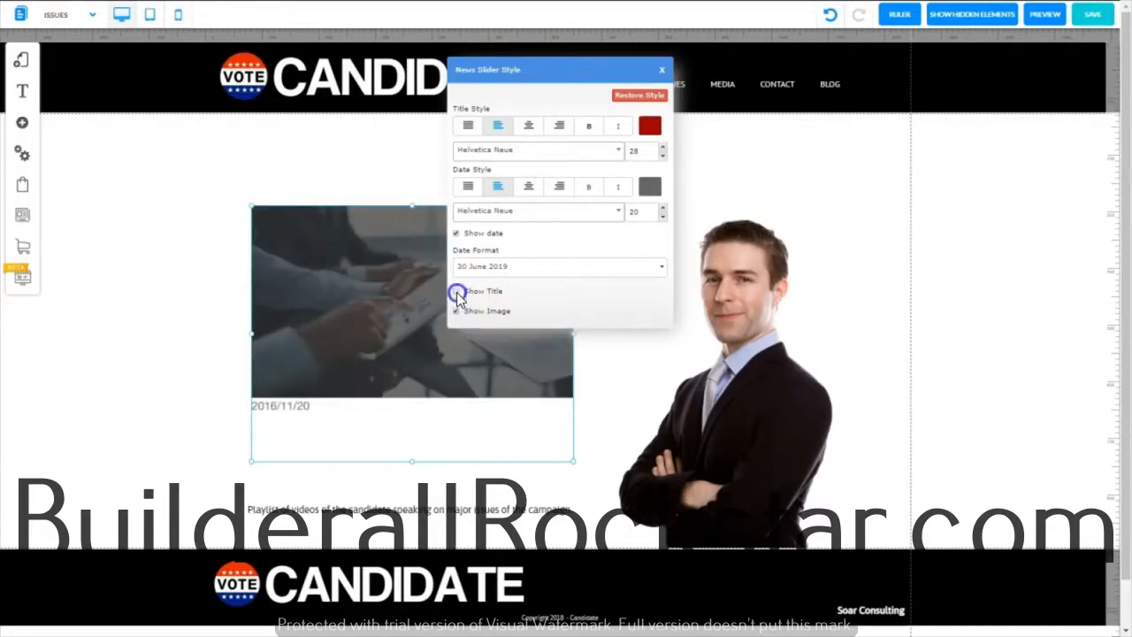
{"action": "left_click", "coordinate": [493, 298]}
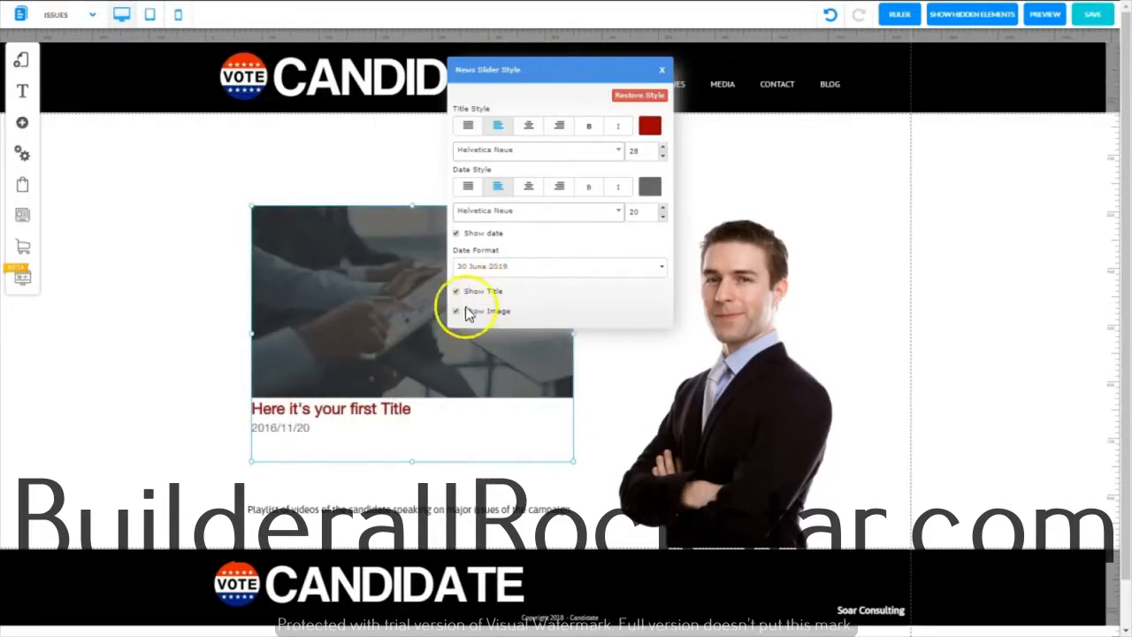
{"action": "left_click", "coordinate": [456, 312]}
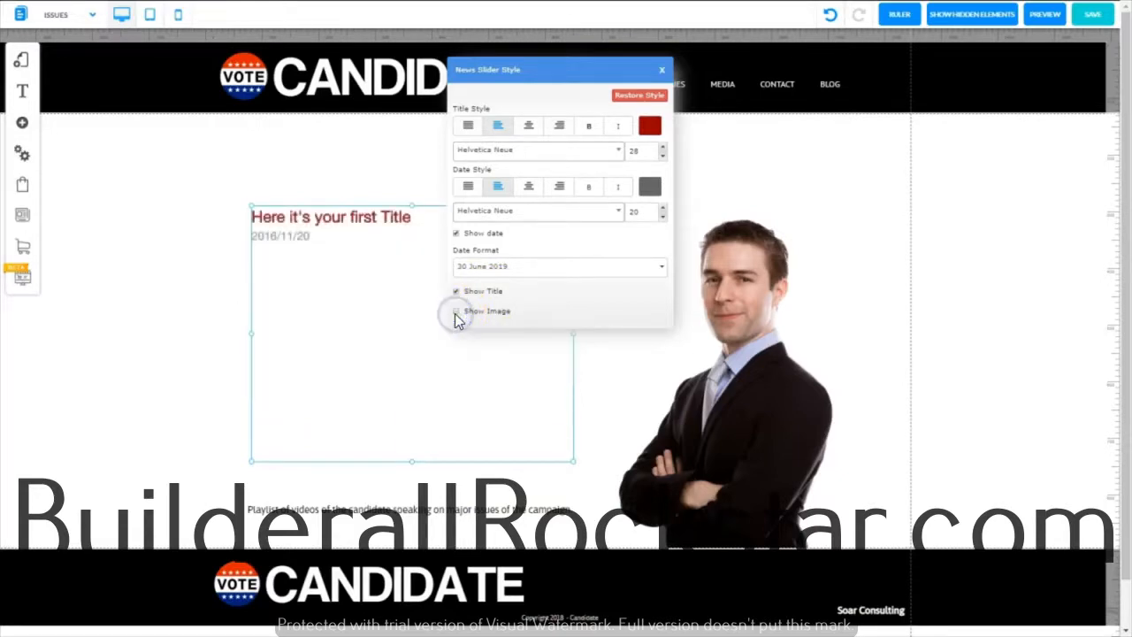
{"action": "left_click", "coordinate": [455, 312]}
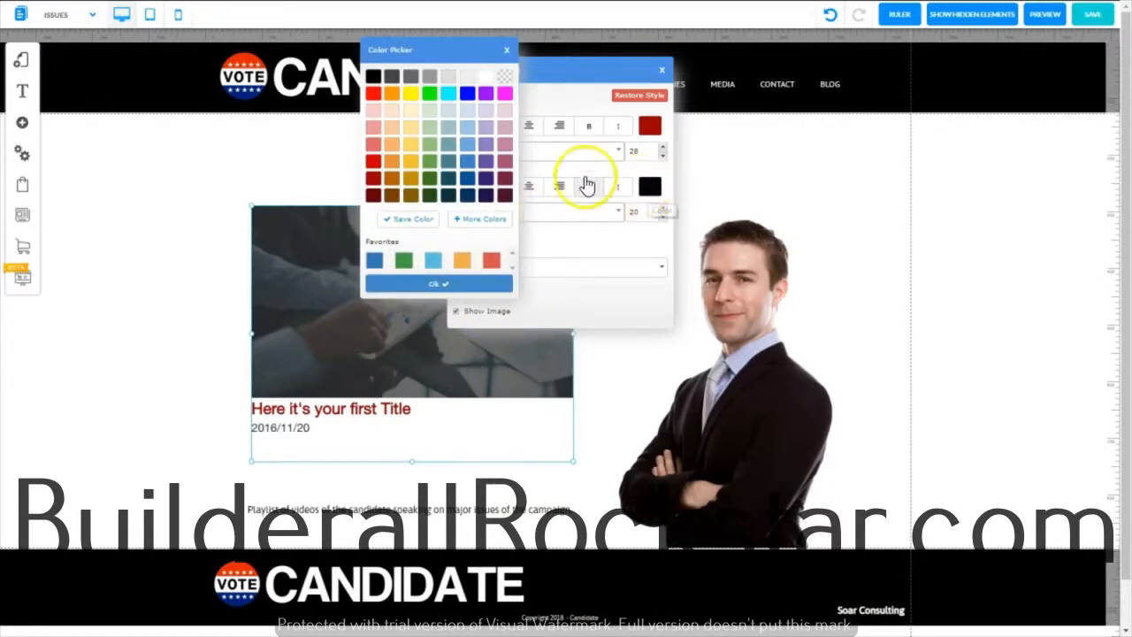
Set the slider's date text color to black and close the style settings
{"action": "left_click", "coordinate": [373, 77]}
{"action": "left_click", "coordinate": [661, 72]}
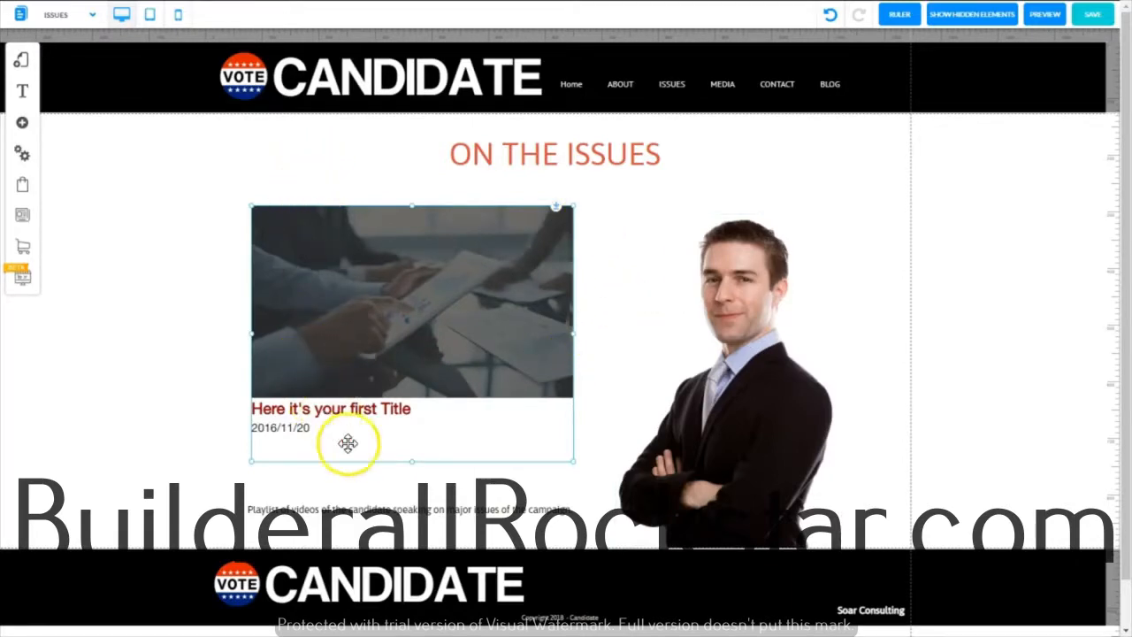
Apply the H4-Title S style to the playlist description text below the slider
{"action": "double_click", "coordinate": [253, 508]}
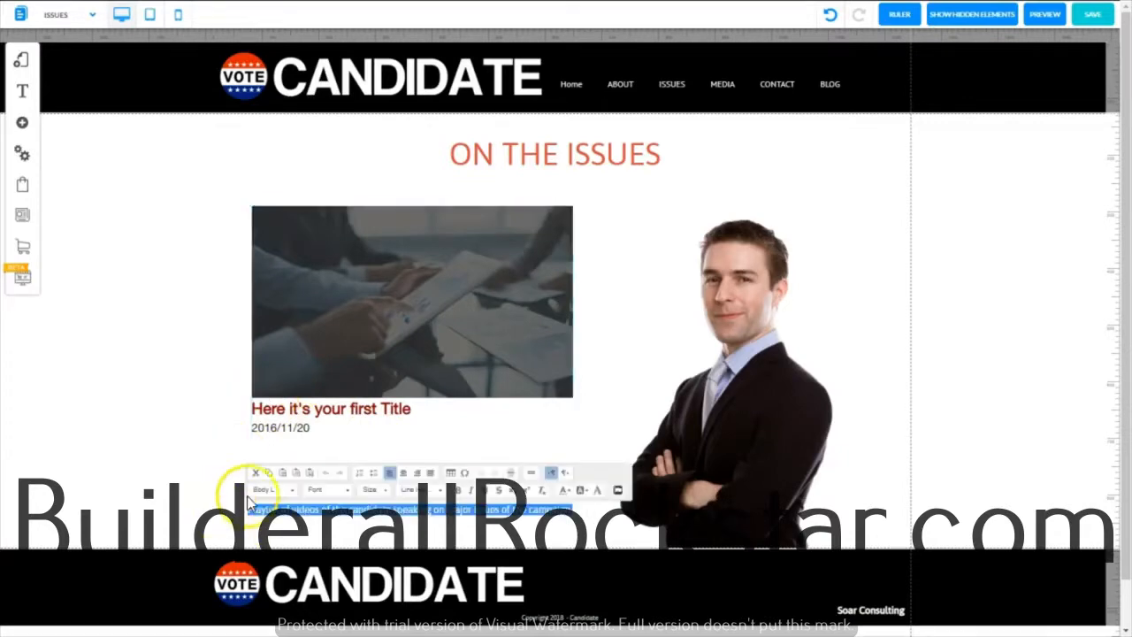
{"action": "left_click", "coordinate": [292, 491]}
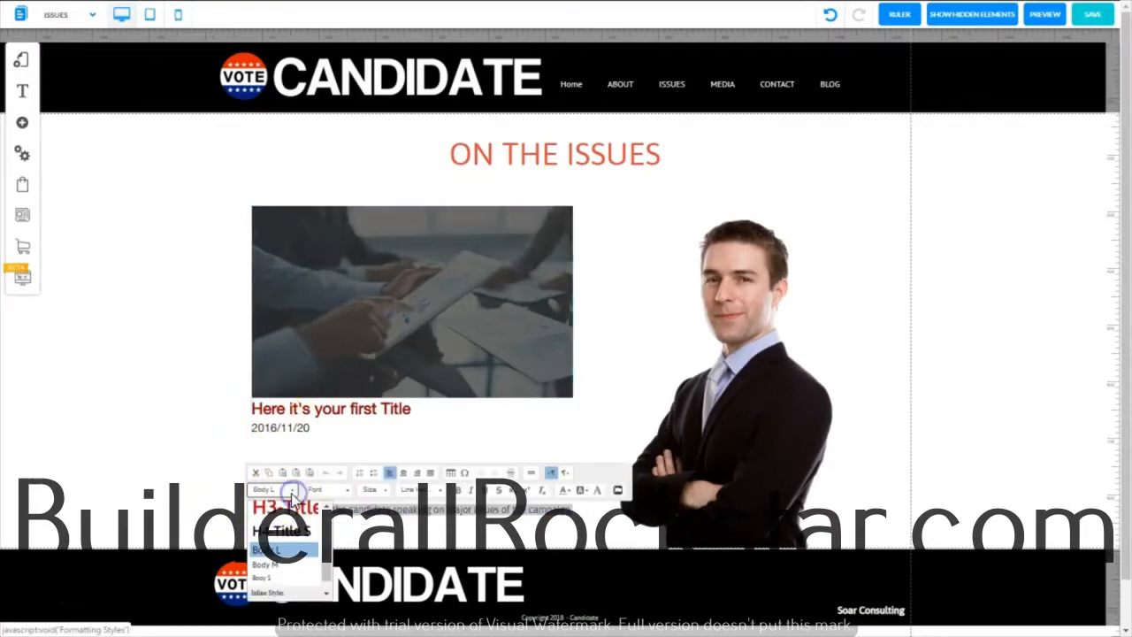
{"action": "left_click", "coordinate": [275, 535]}
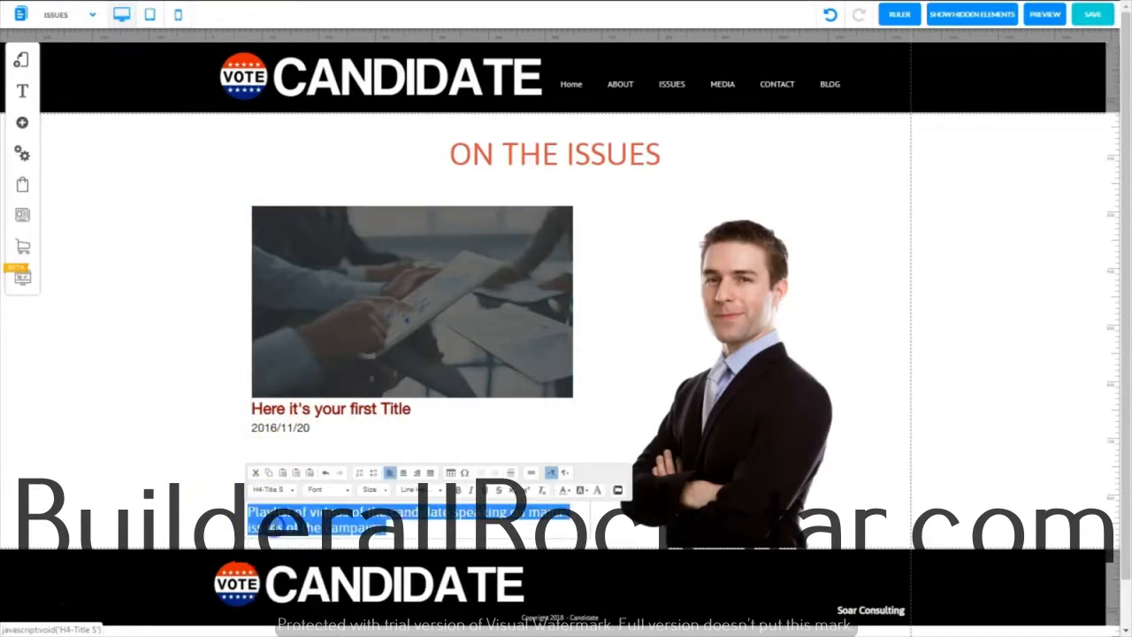
{"action": "left_click", "coordinate": [610, 271]}
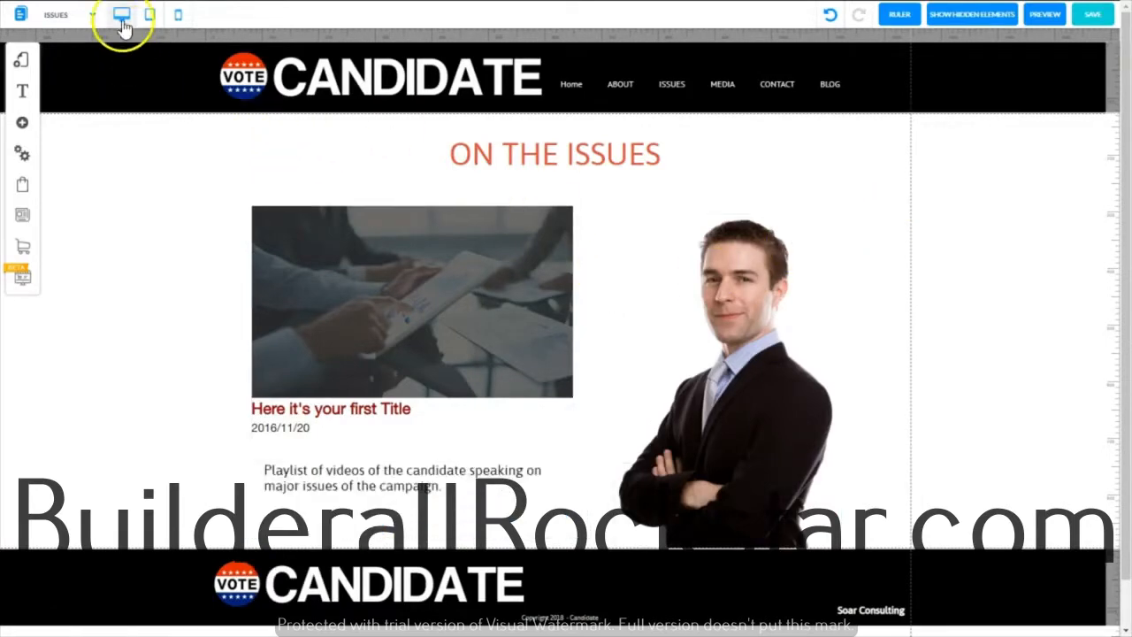
Add the orange RSS News Feed icon from the Blog Apps and place it beside the lower part of the candidate photo
{"action": "left_click", "coordinate": [24, 124]}
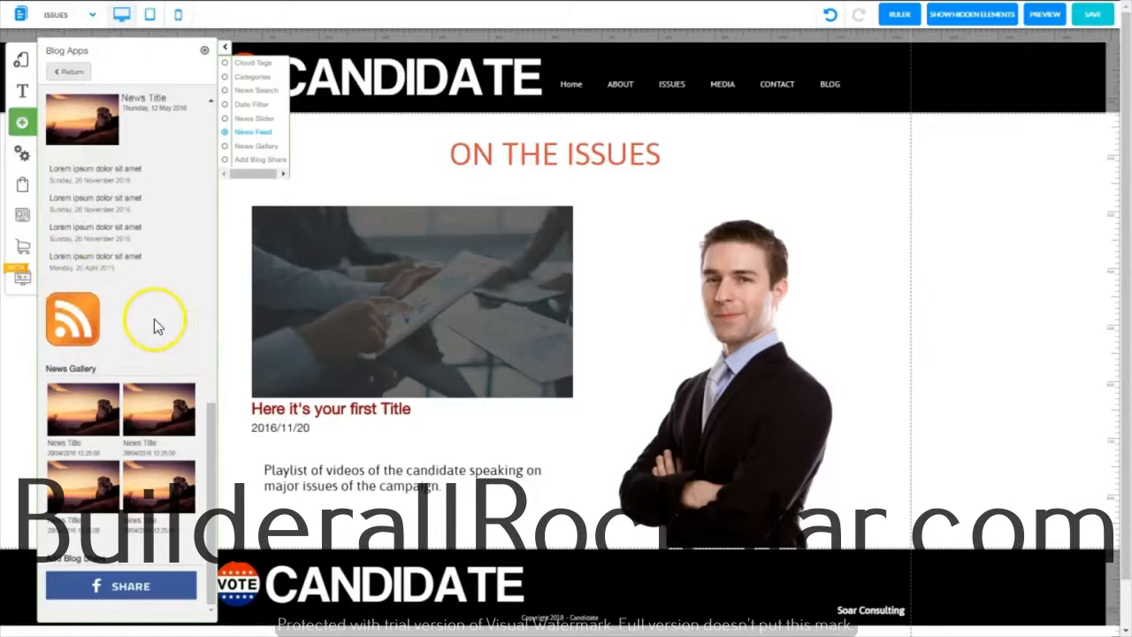
{"action": "left_click", "coordinate": [76, 319]}
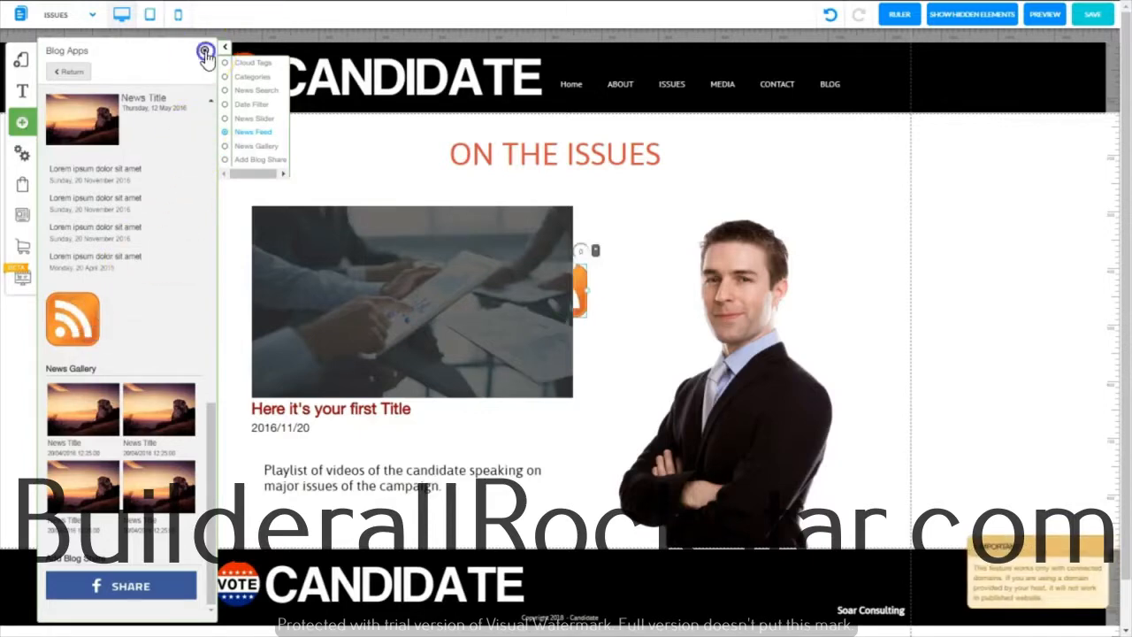
{"action": "left_click", "coordinate": [205, 55]}
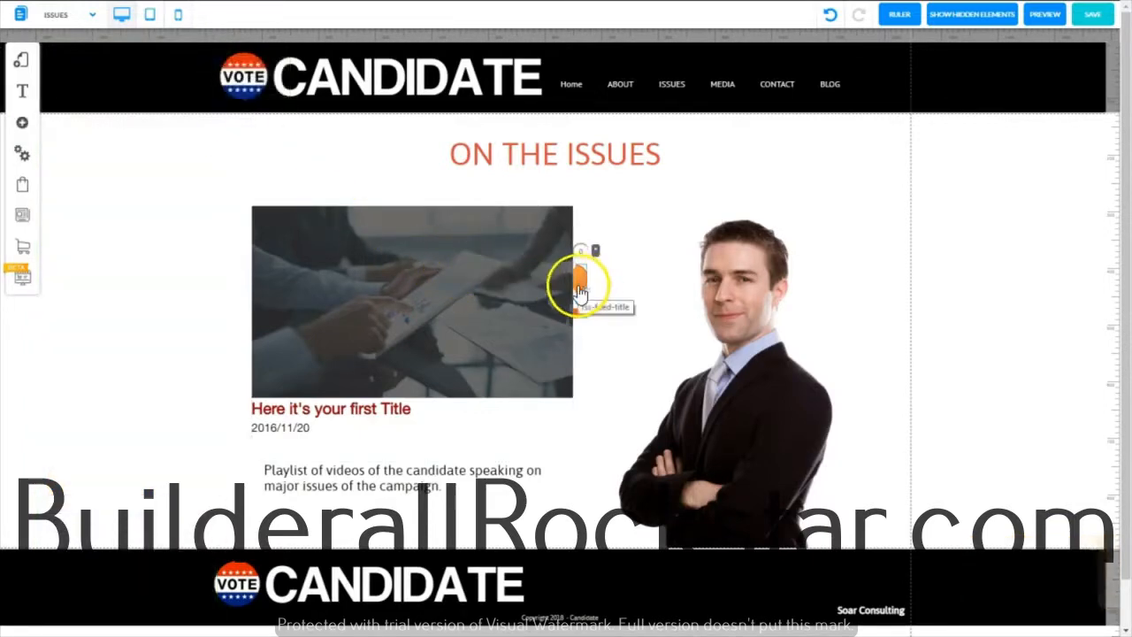
{"action": "left_click_drag", "start_coordinate": [579, 290], "coordinate": [855, 495]}
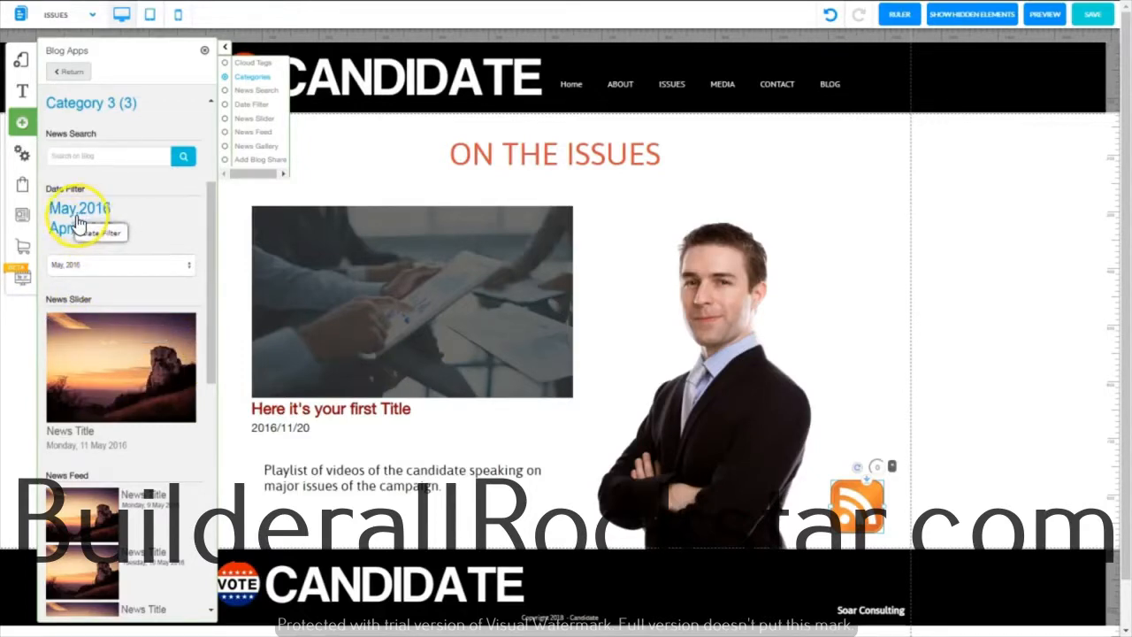
Add a News Search box below the playlist description and shift the slider and description up to make room
{"action": "scroll", "coordinate": [81, 220], "scroll_direction": "up", "scroll_amount": 3}
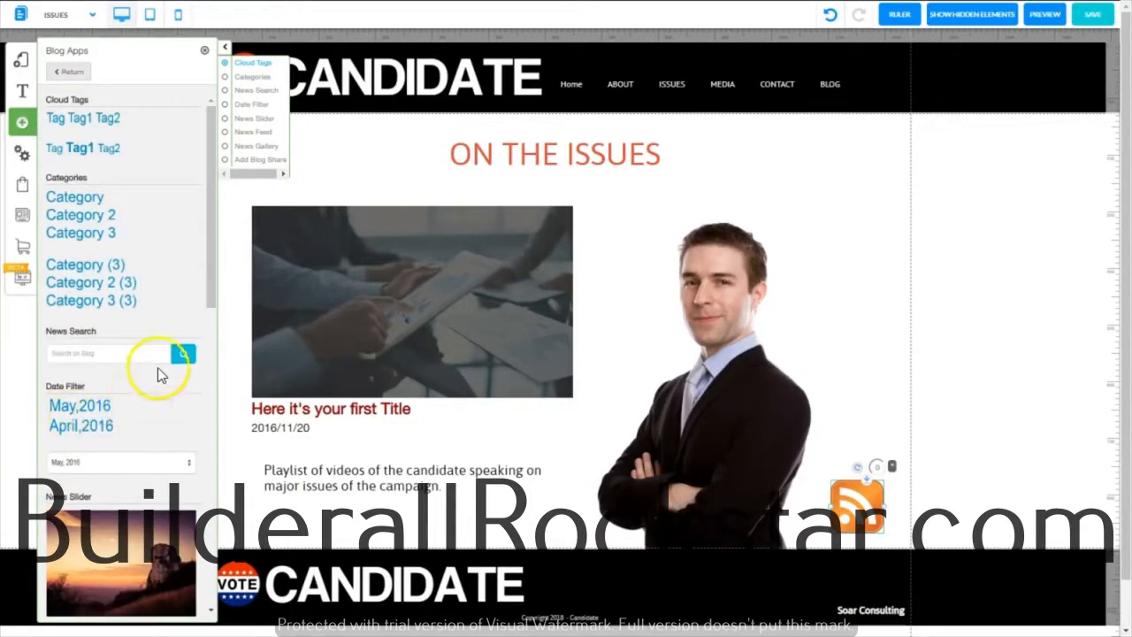
{"action": "left_click_drag", "start_coordinate": [122, 359], "coordinate": [610, 292]}
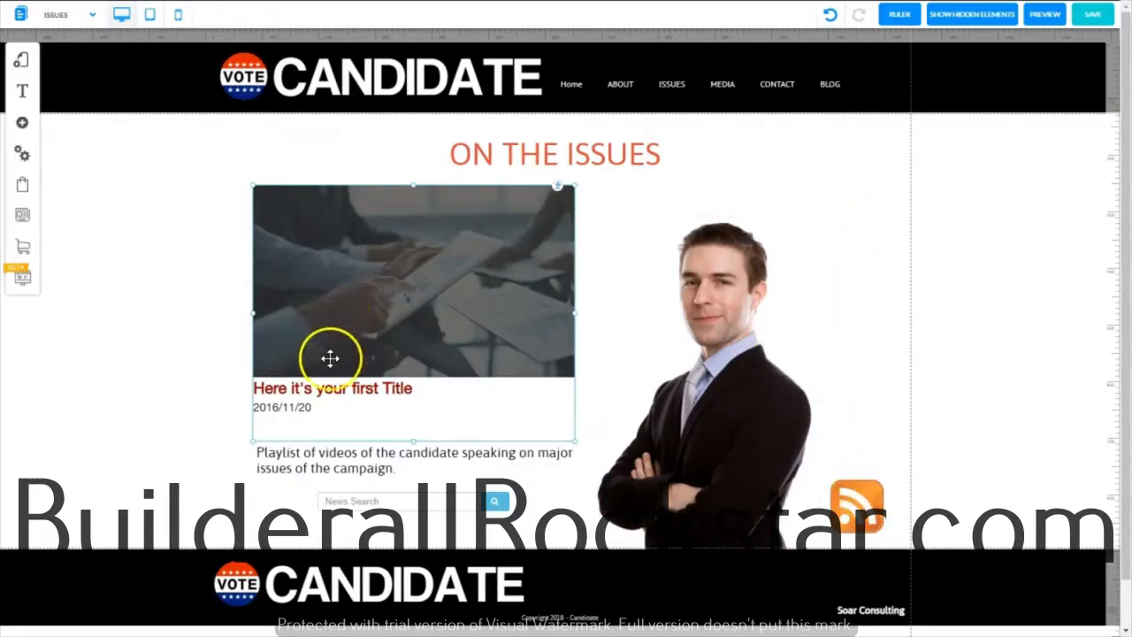
{"action": "left_click", "coordinate": [852, 151]}
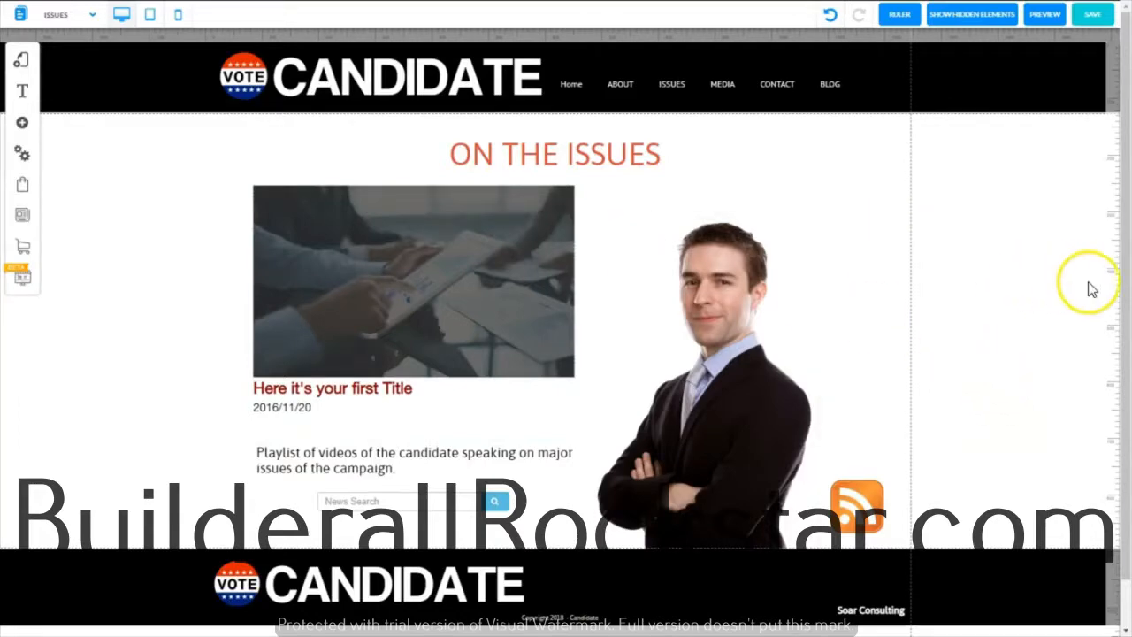
Move the footer down in several stages to open a large empty area below the page content
{"action": "left_click_drag", "start_coordinate": [1122, 290], "coordinate": [1122, 526]}
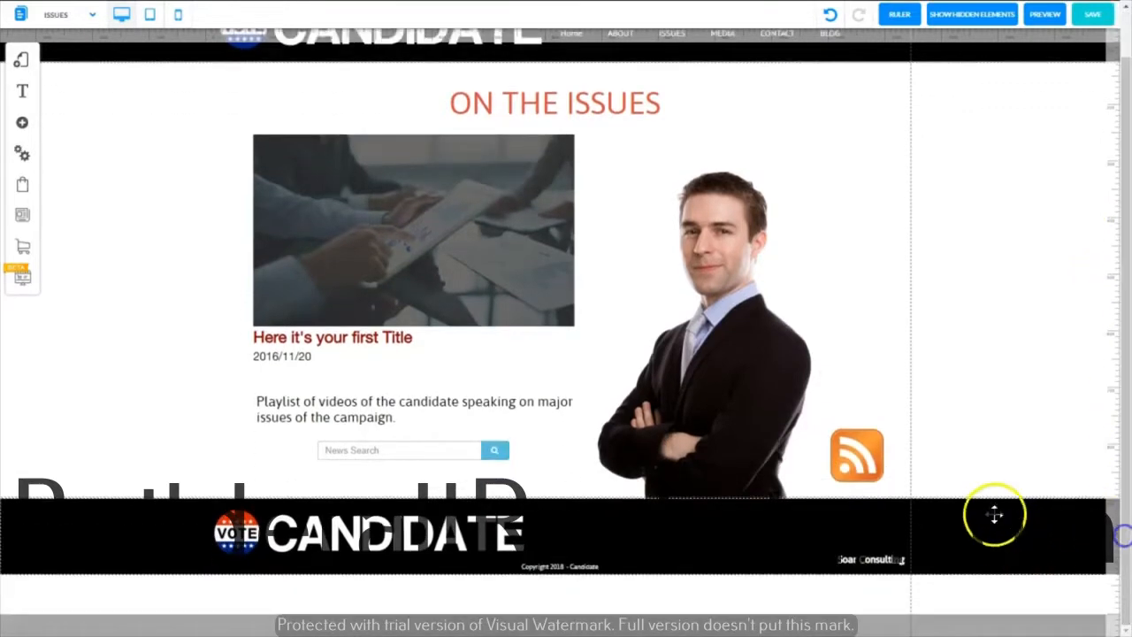
{"action": "left_click_drag", "start_coordinate": [993, 555], "coordinate": [1000, 635]}
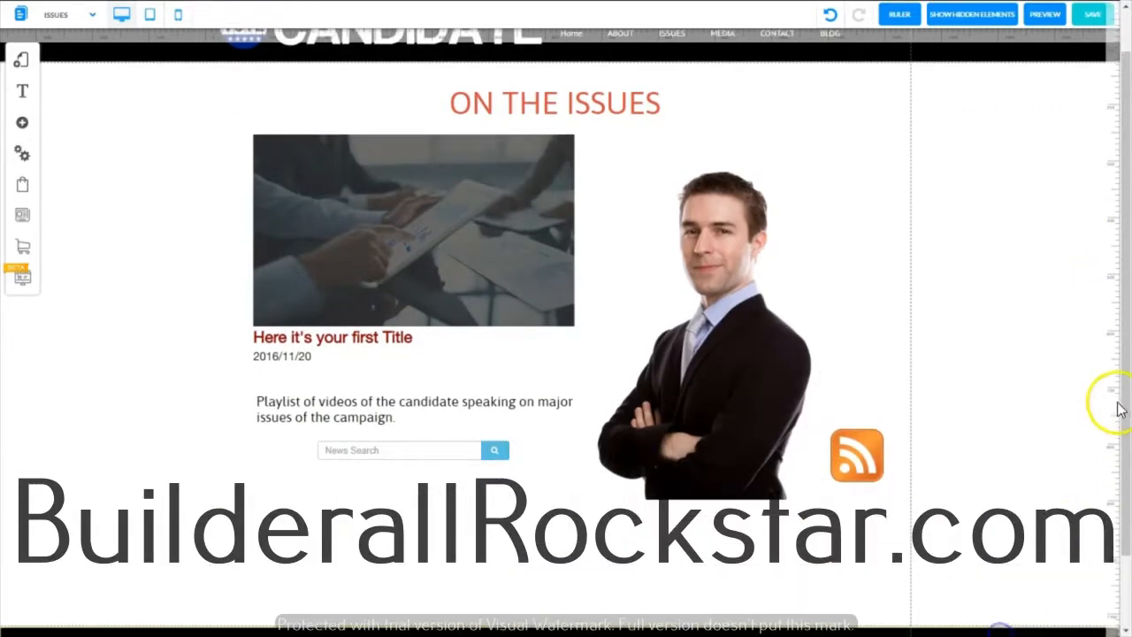
{"action": "left_click_drag", "start_coordinate": [1125, 366], "coordinate": [1128, 455]}
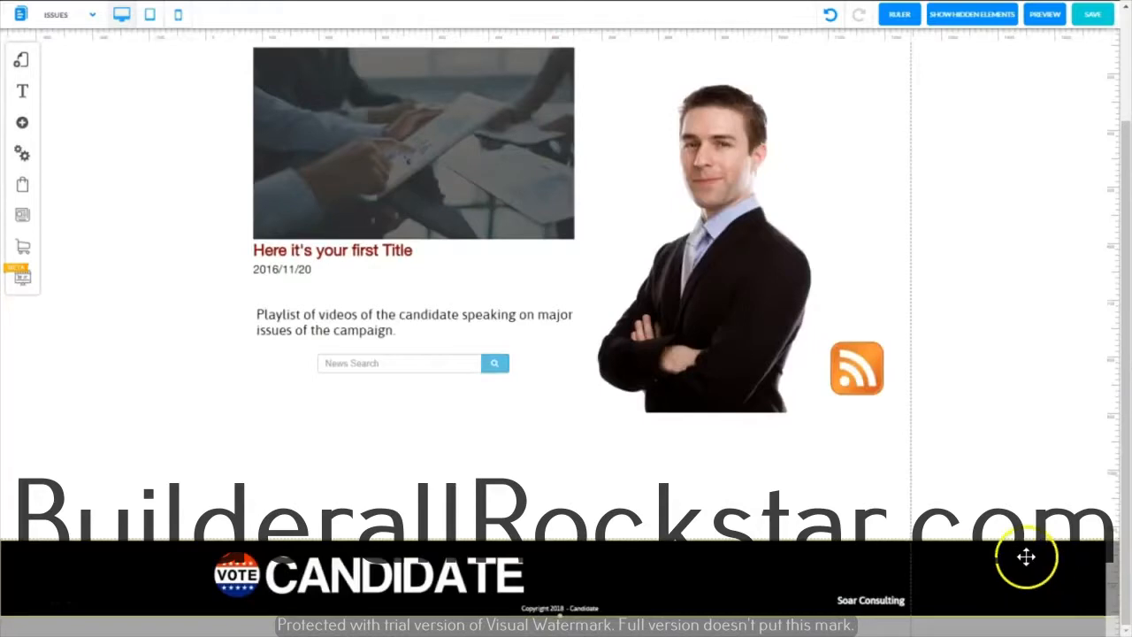
{"action": "left_click_drag", "start_coordinate": [1013, 552], "coordinate": [1023, 600]}
{"action": "left_click_drag", "start_coordinate": [1127, 327], "coordinate": [1122, 524]}
{"action": "left_click_drag", "start_coordinate": [945, 562], "coordinate": [955, 612]}
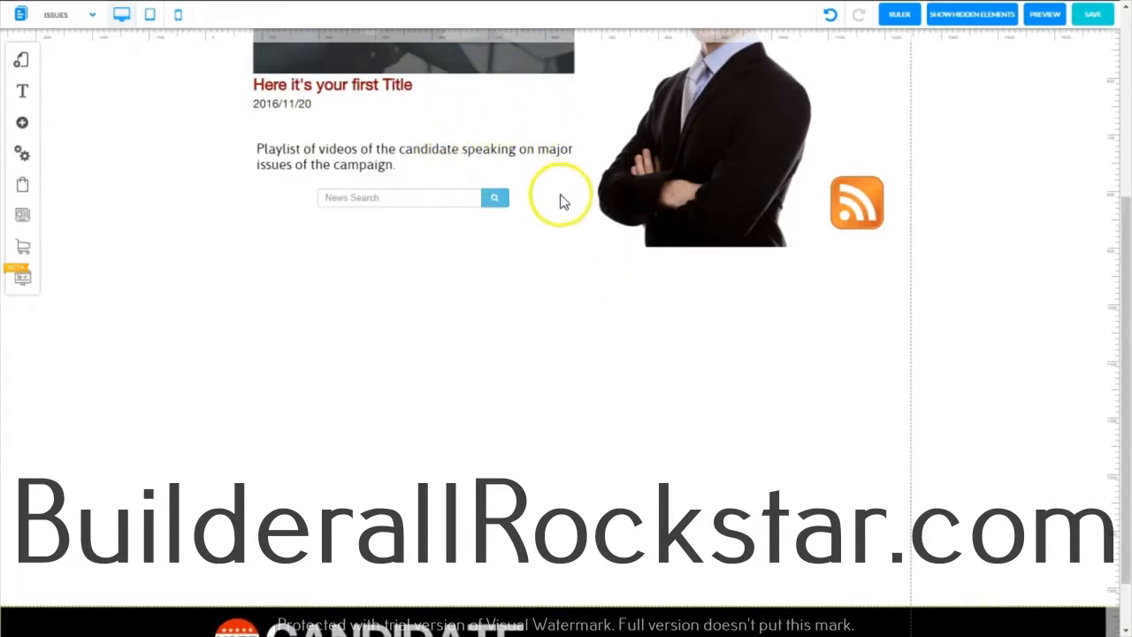
Add a full-width blue banner in the empty area between the candidate photo and the footer
{"action": "left_click", "coordinate": [22, 125]}
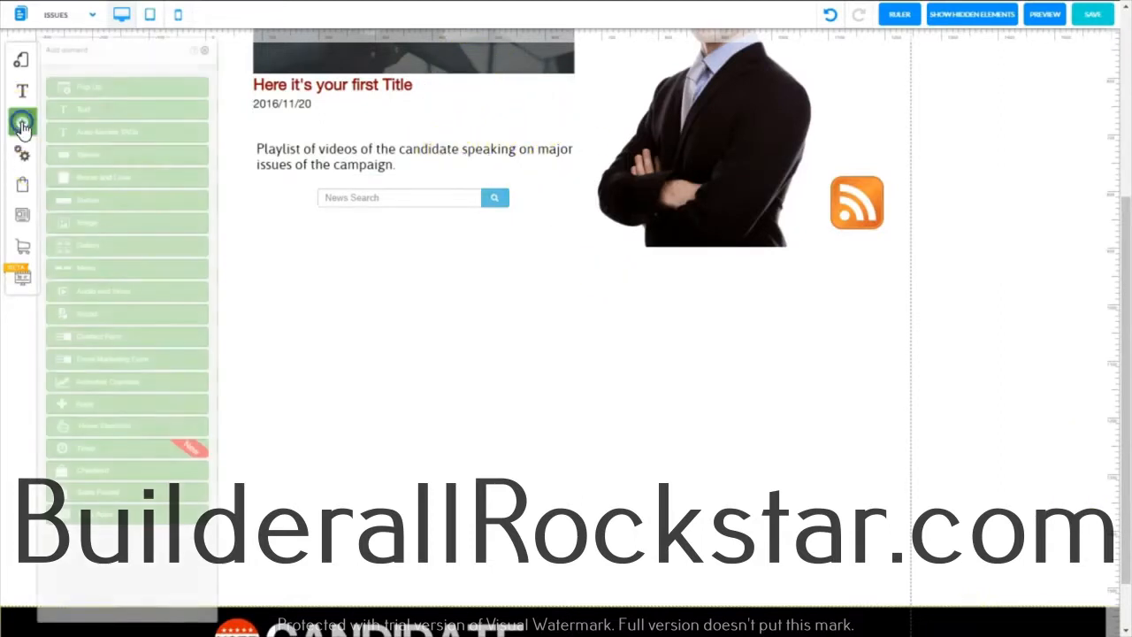
{"action": "left_click_drag", "start_coordinate": [88, 122], "coordinate": [467, 417]}
{"action": "left_click_drag", "start_coordinate": [1097, 265], "coordinate": [1095, 249]}
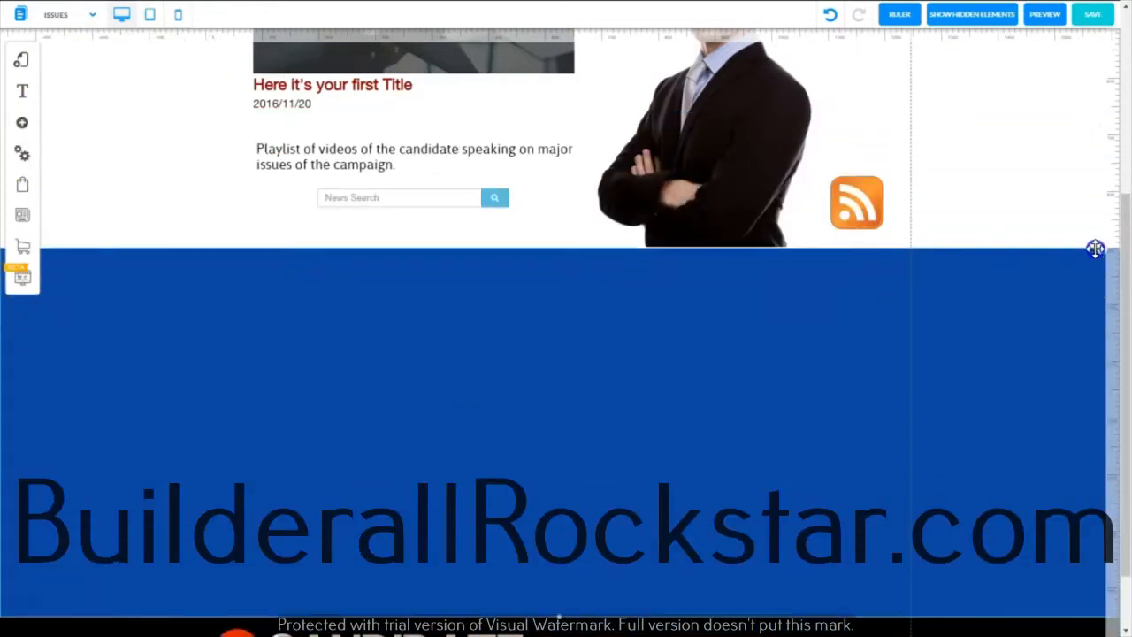
Move the candidate photo, RSS icon, slider, description and search box down onto the blue banner
{"action": "left_click", "coordinate": [858, 201]}
{"action": "left_click_drag", "start_coordinate": [735, 177], "coordinate": [768, 522]}
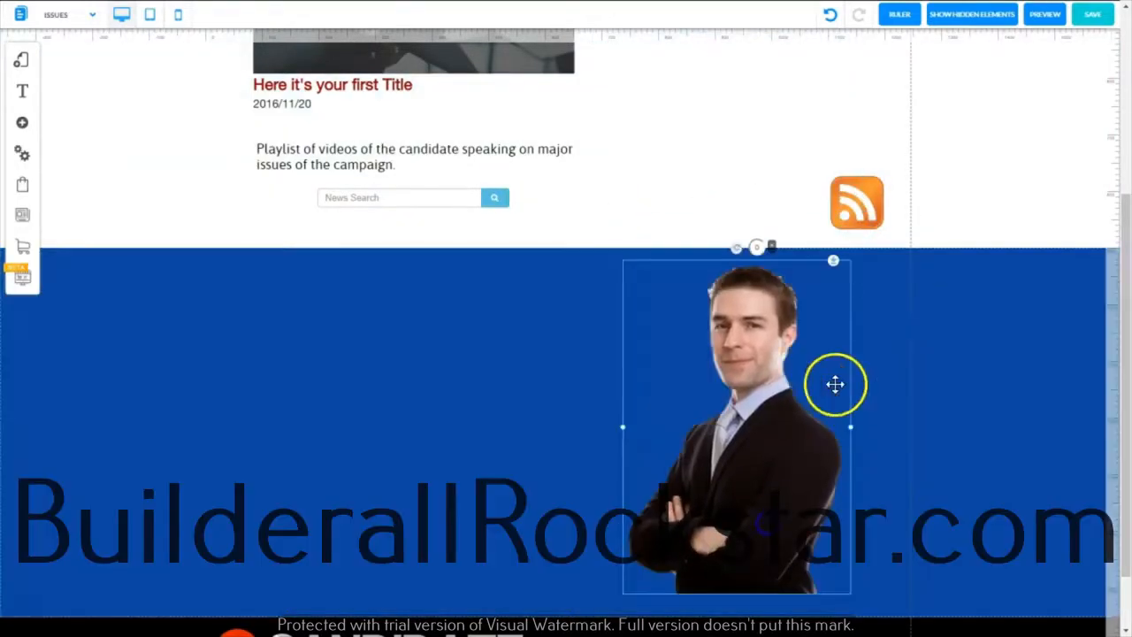
{"action": "left_click_drag", "start_coordinate": [437, 192], "coordinate": [437, 493]}
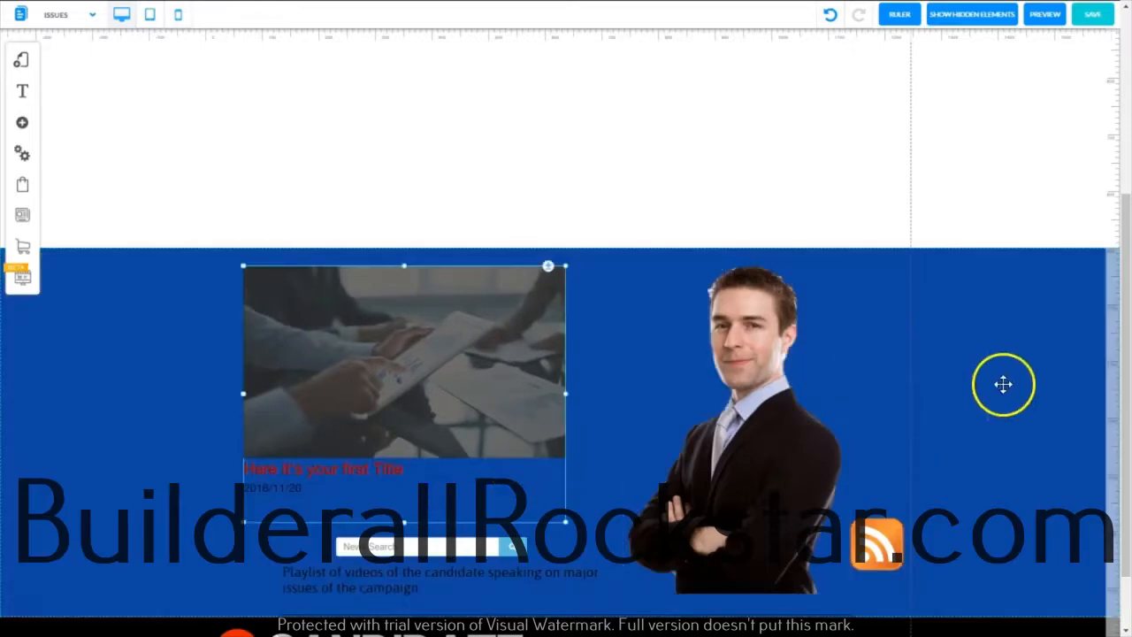
{"action": "left_click", "coordinate": [1003, 383]}
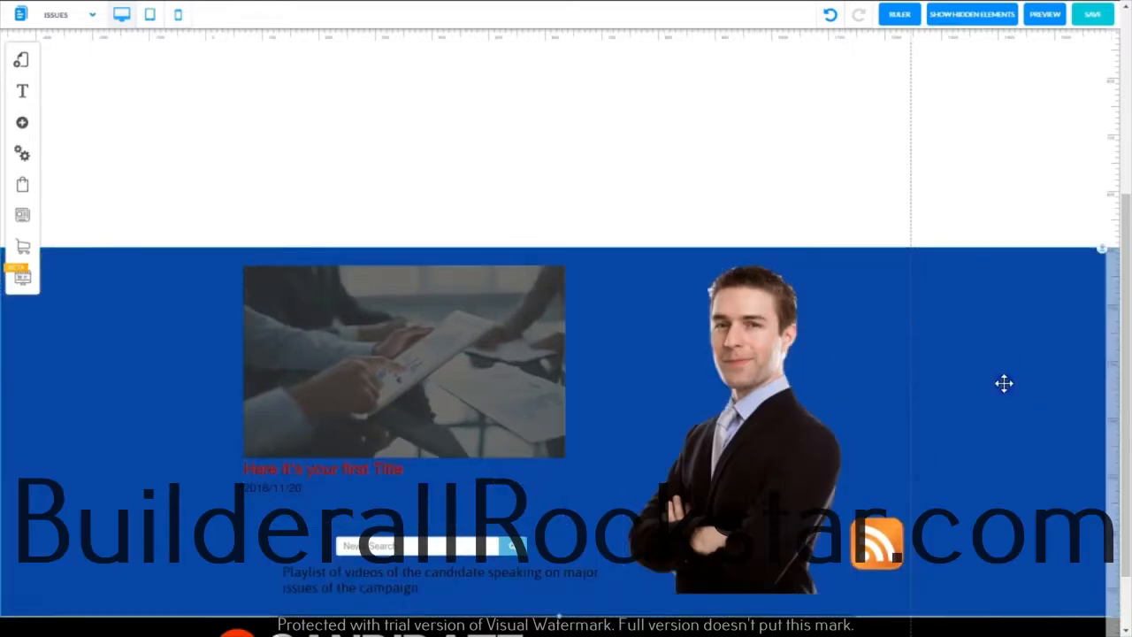
Move the ON THE ISSUES heading onto the banner, and raise the banner and footer up toward the header
{"action": "scroll", "coordinate": [1117, 345], "scroll_direction": "up", "scroll_amount": 5}
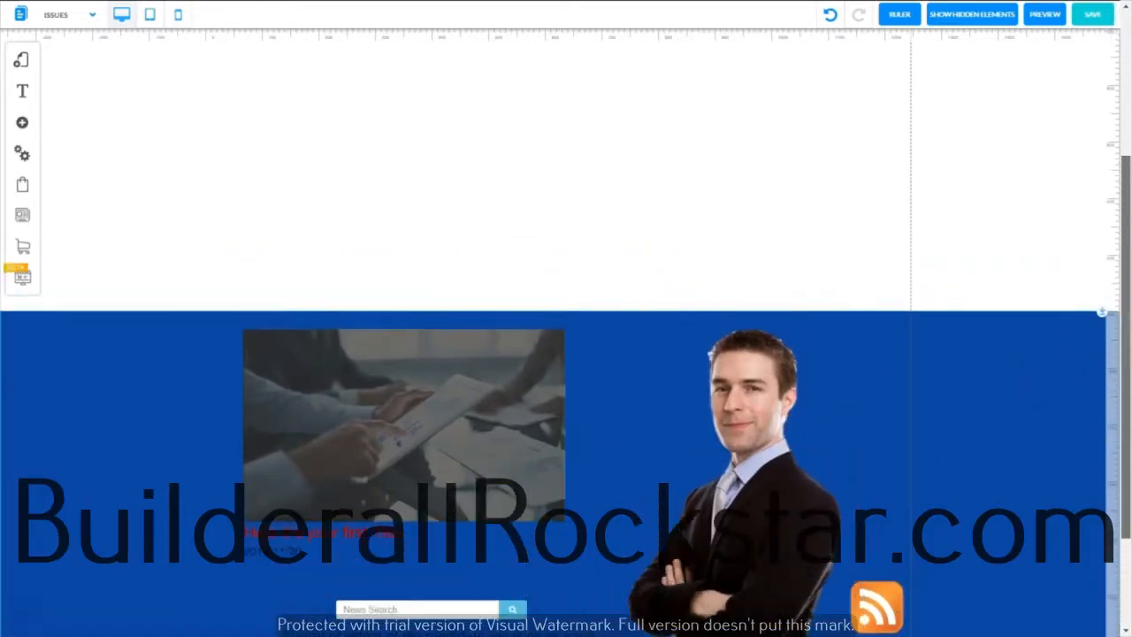
{"action": "scroll", "coordinate": [1112, 253], "scroll_direction": "down", "scroll_amount": 3}
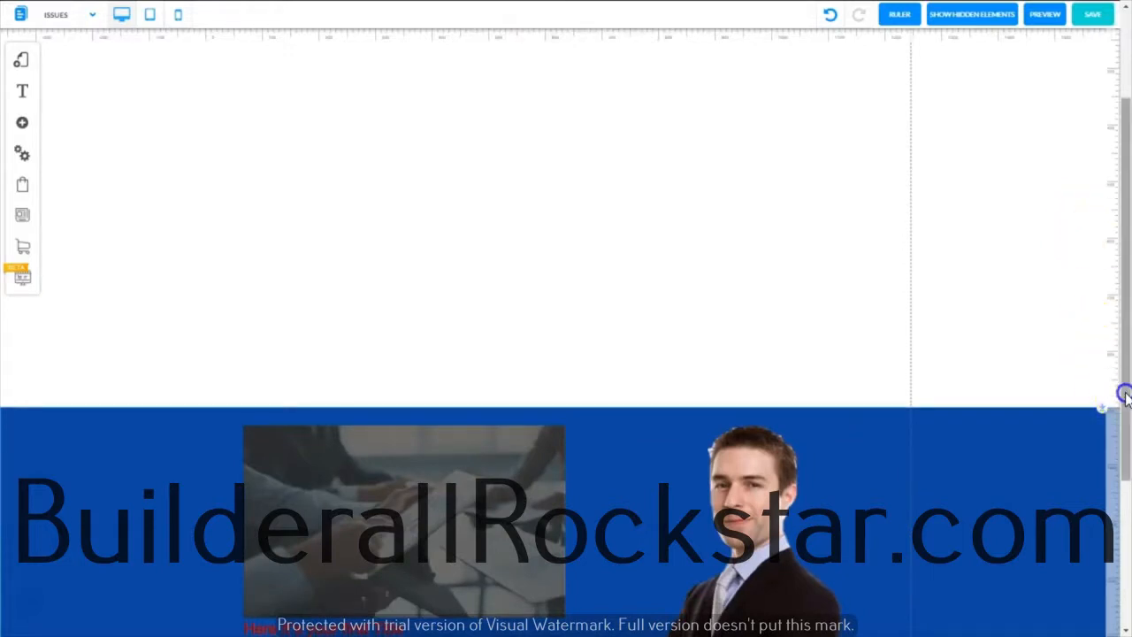
{"action": "scroll", "coordinate": [1122, 392], "scroll_direction": "up", "scroll_amount": 3}
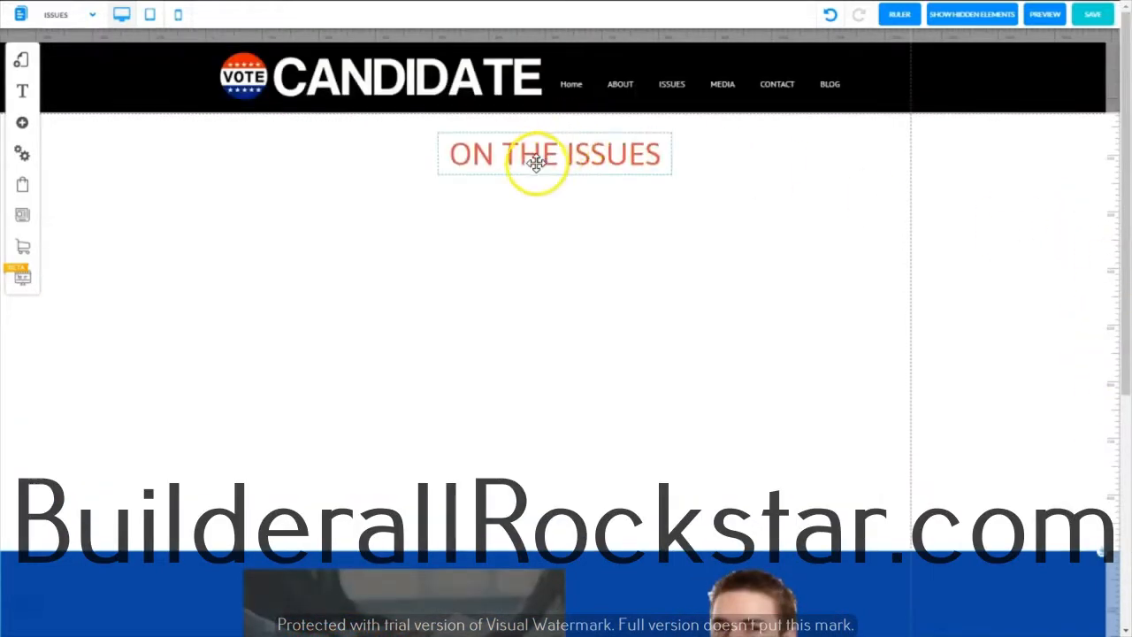
{"action": "left_click_drag", "start_coordinate": [534, 159], "coordinate": [652, 576]}
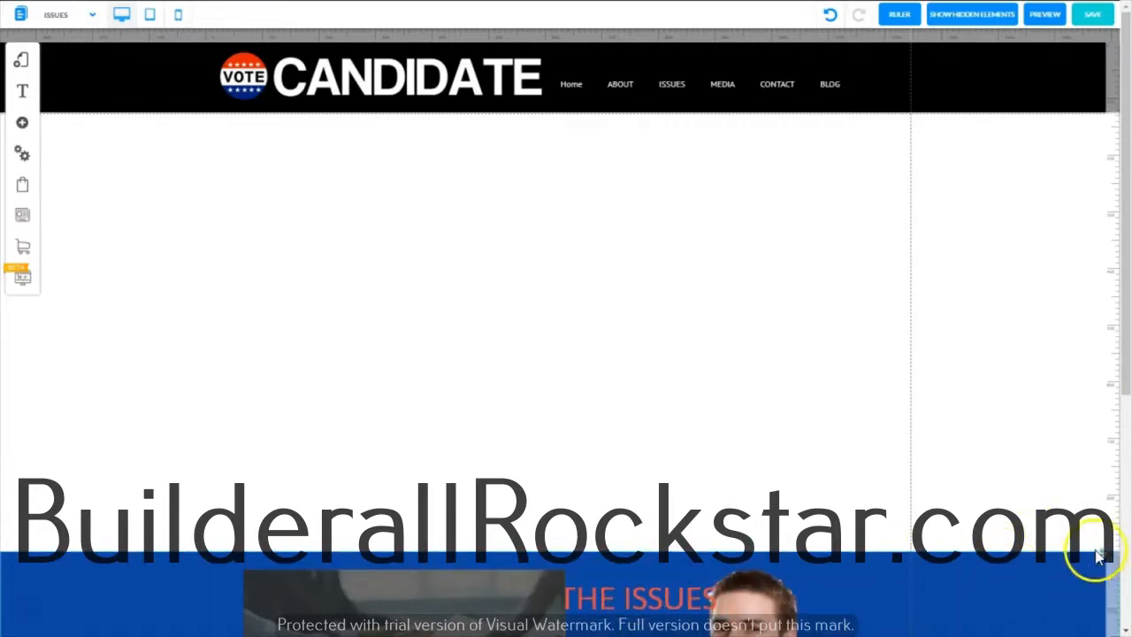
{"action": "scroll", "coordinate": [1102, 553], "scroll_direction": "down", "scroll_amount": 10}
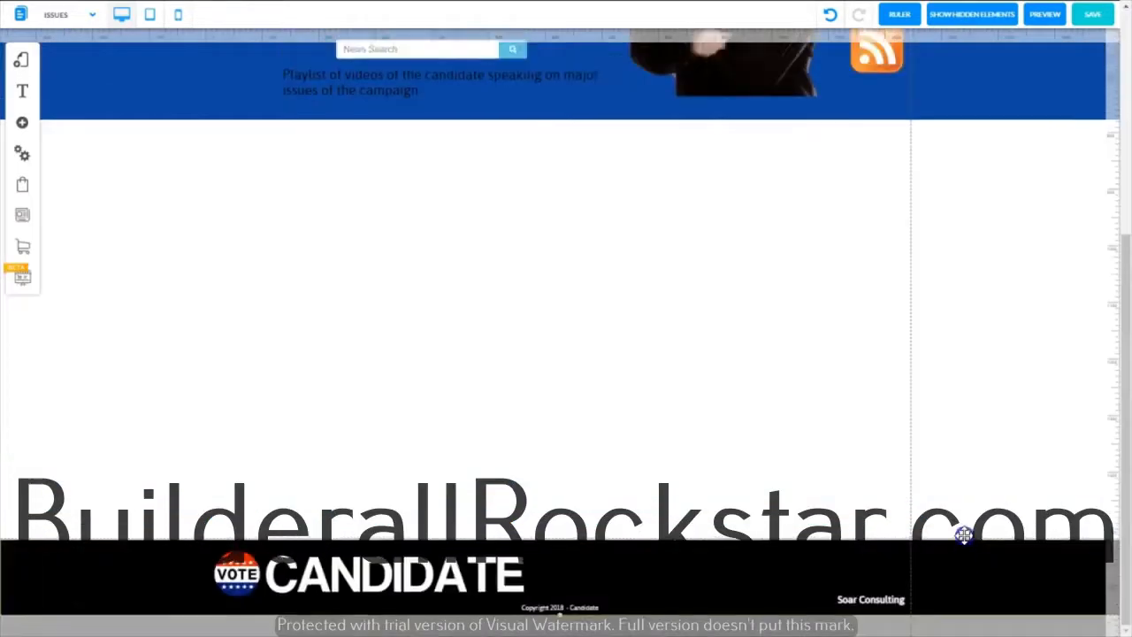
{"action": "left_click_drag", "start_coordinate": [964, 535], "coordinate": [973, 447]}
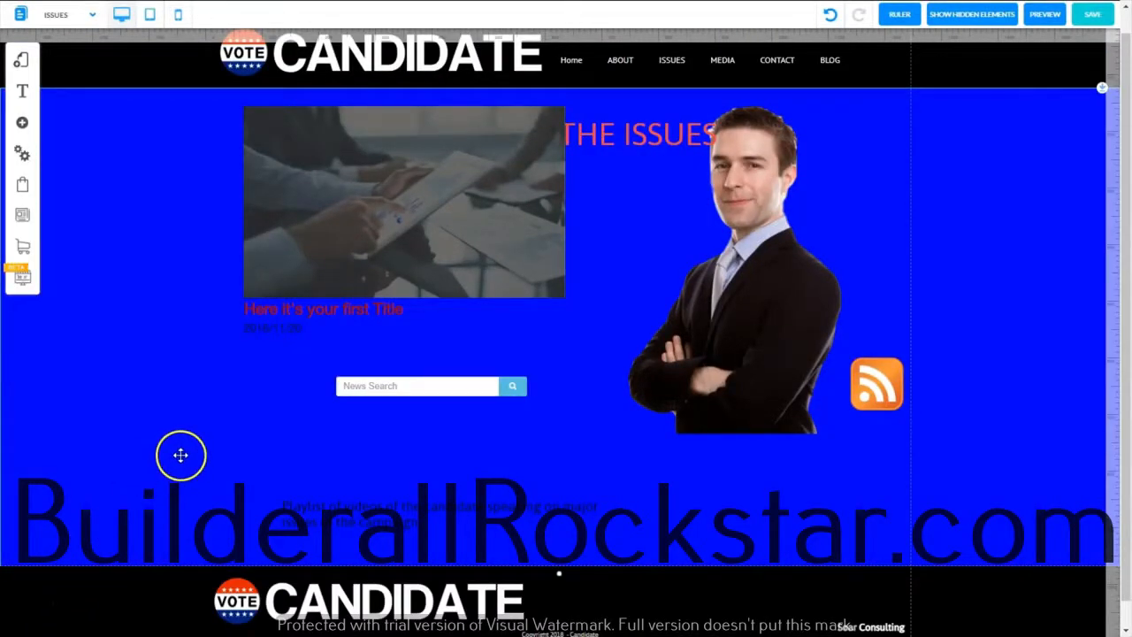
Make the banner's background white and align its top edge with the bottom of the header
{"action": "left_click", "coordinate": [968, 253]}
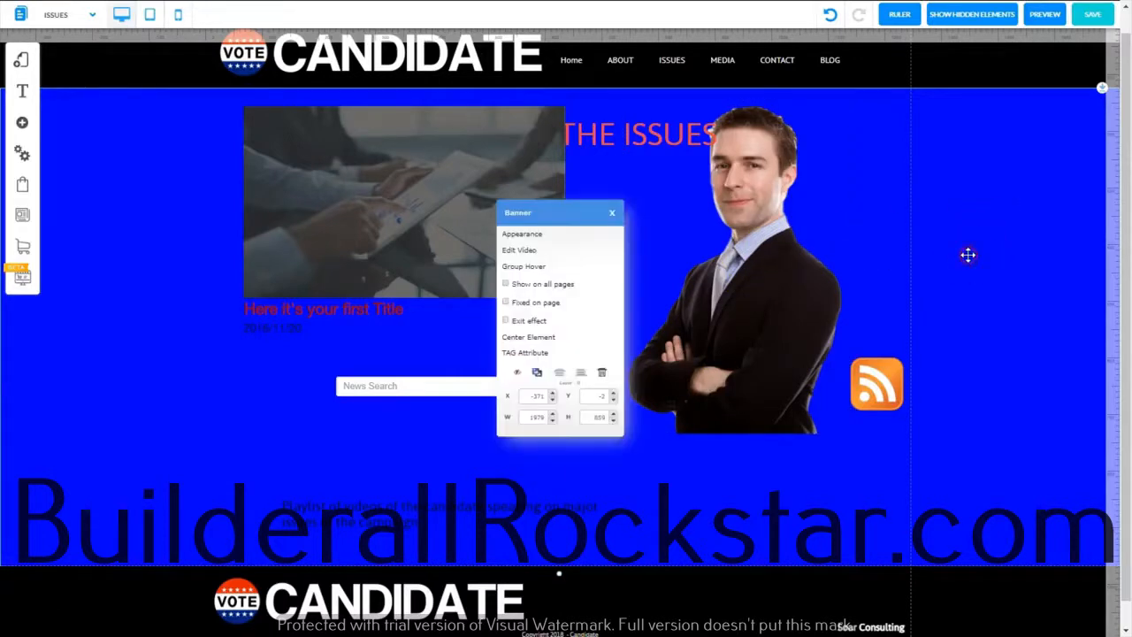
{"action": "left_click", "coordinate": [524, 234]}
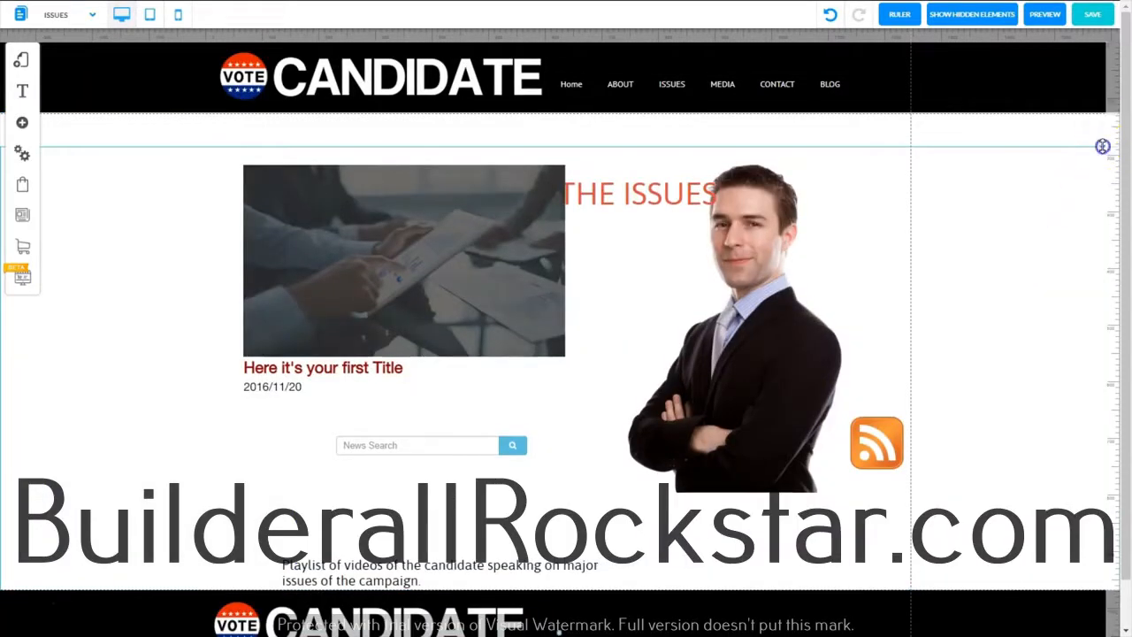
{"action": "left_click_drag", "start_coordinate": [1102, 146], "coordinate": [1104, 105]}
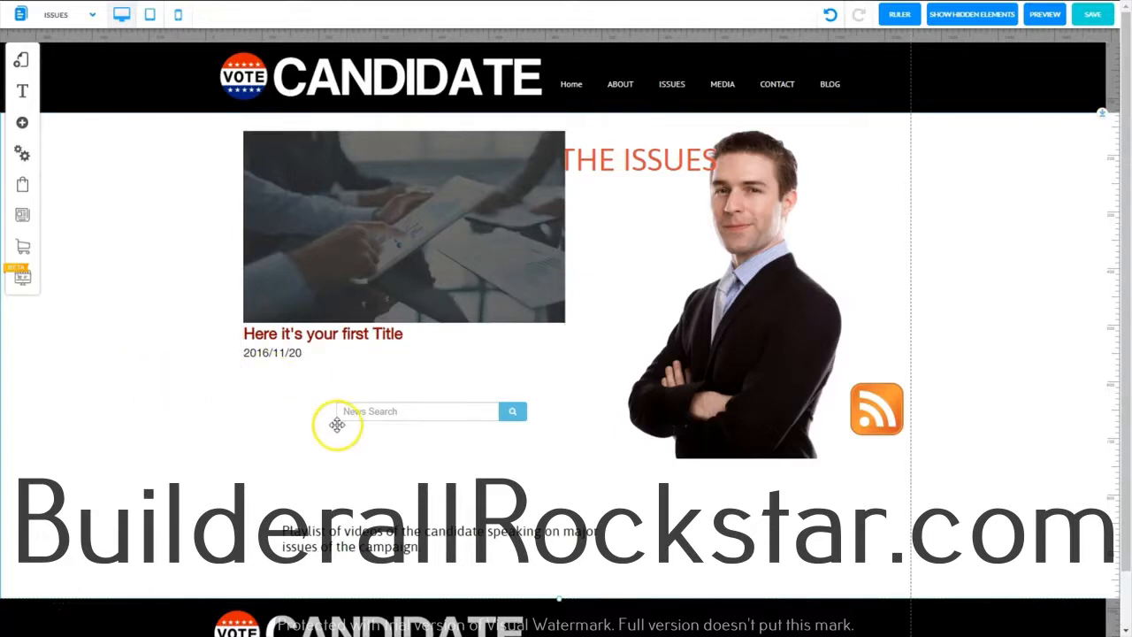
Move the search box beside the playlist description, and shift the slider below the heading, flush with a vertical guide on its left
{"action": "left_click", "coordinate": [388, 418]}
{"action": "left_click_drag", "start_coordinate": [388, 418], "coordinate": [683, 546]}
{"action": "left_click", "coordinate": [430, 203]}
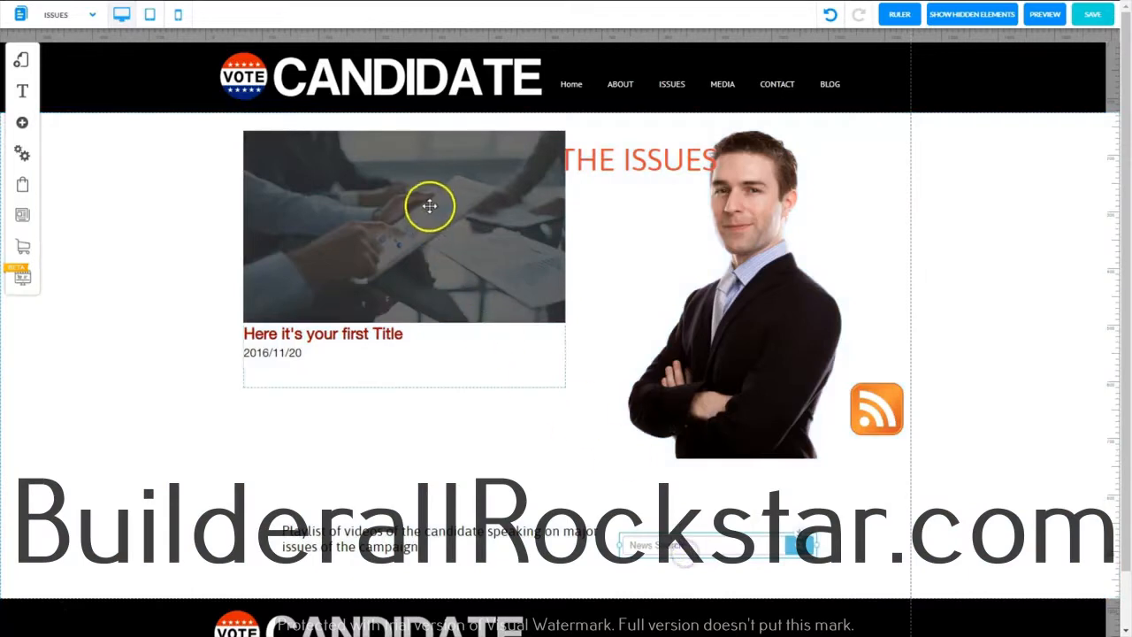
{"action": "left_click_drag", "start_coordinate": [430, 203], "coordinate": [424, 288]}
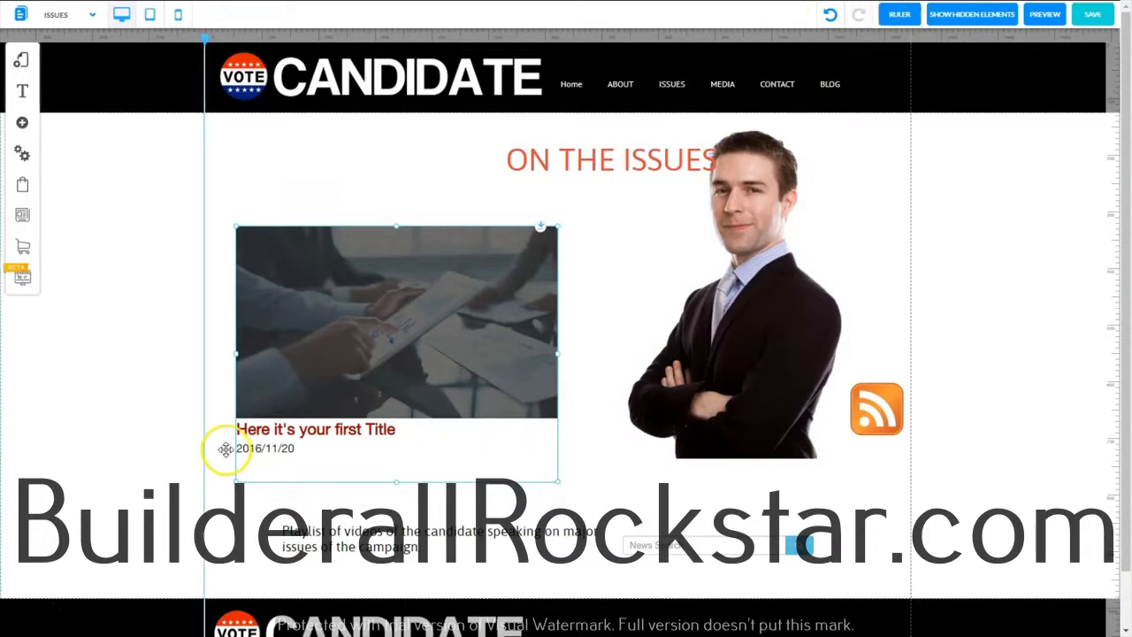
{"action": "left_click_drag", "start_coordinate": [447, 314], "coordinate": [414, 295]}
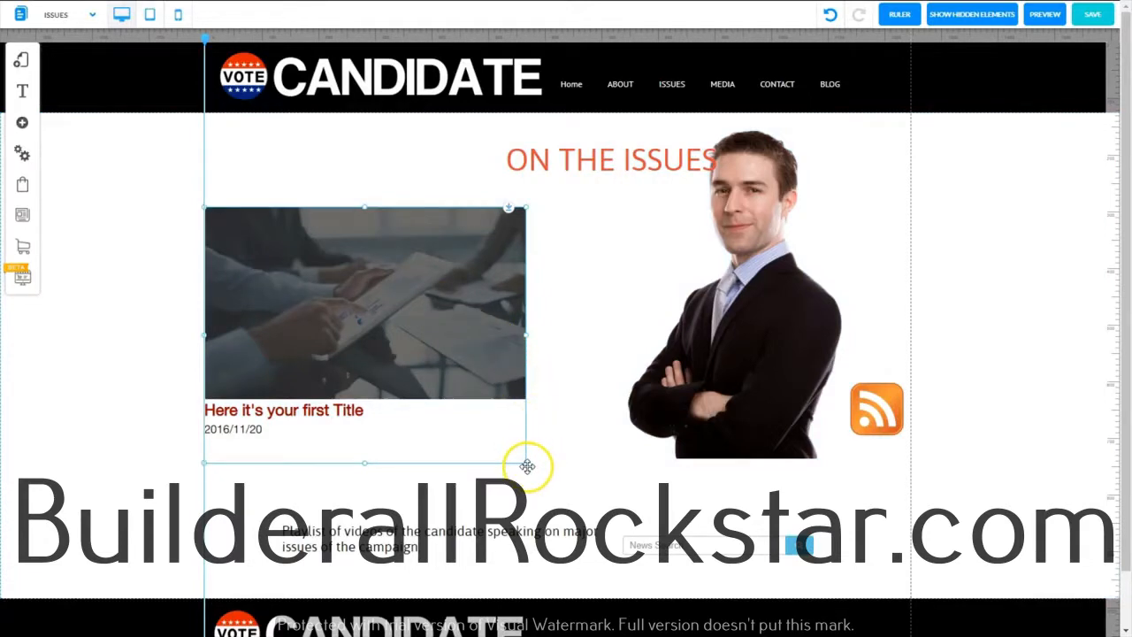
Enlarge the slider, and stack the playlist description and a narrowed search box beneath it along the guide
{"action": "left_click_drag", "start_coordinate": [527, 466], "coordinate": [557, 491]}
{"action": "left_click_drag", "start_coordinate": [563, 506], "coordinate": [582, 502]}
{"action": "left_click_drag", "start_coordinate": [405, 540], "coordinate": [343, 509]}
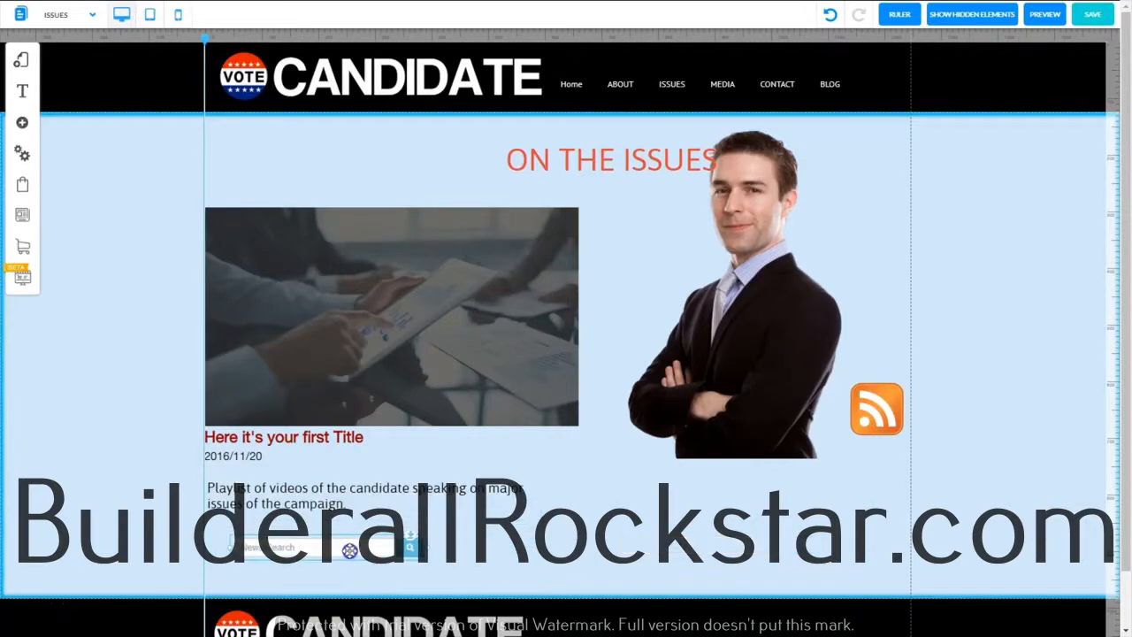
{"action": "left_click_drag", "start_coordinate": [350, 550], "coordinate": [320, 544]}
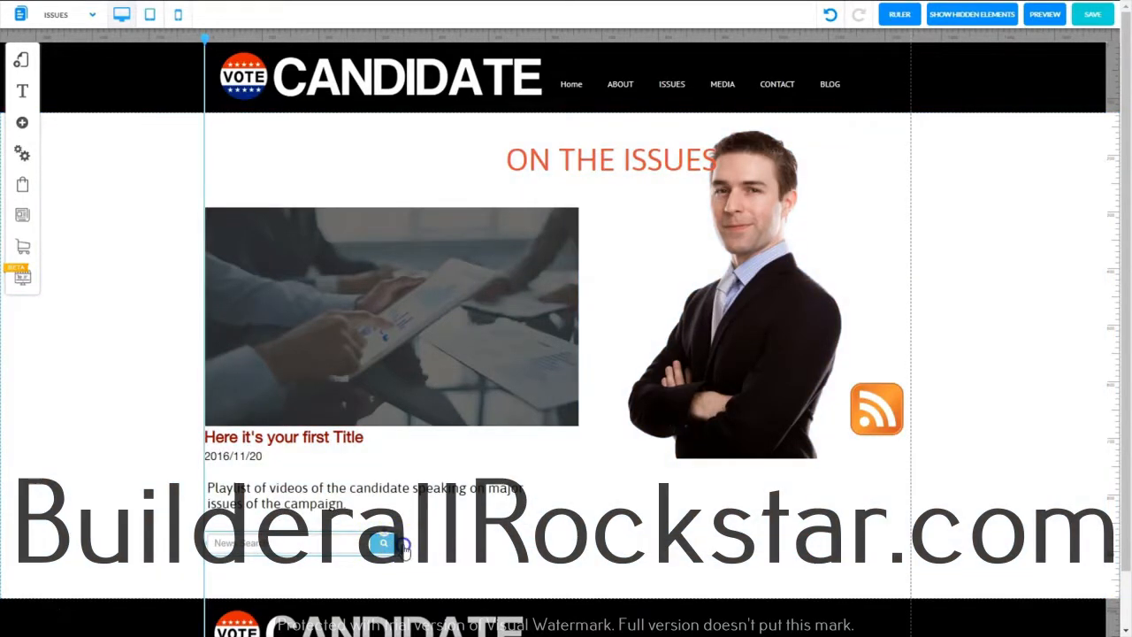
{"action": "left_click_drag", "start_coordinate": [402, 548], "coordinate": [354, 548]}
Lower the candidate photo and RSS icon to the footer's edge, and narrow the slider so the photo fits beside it
{"action": "left_click", "coordinate": [760, 349]}
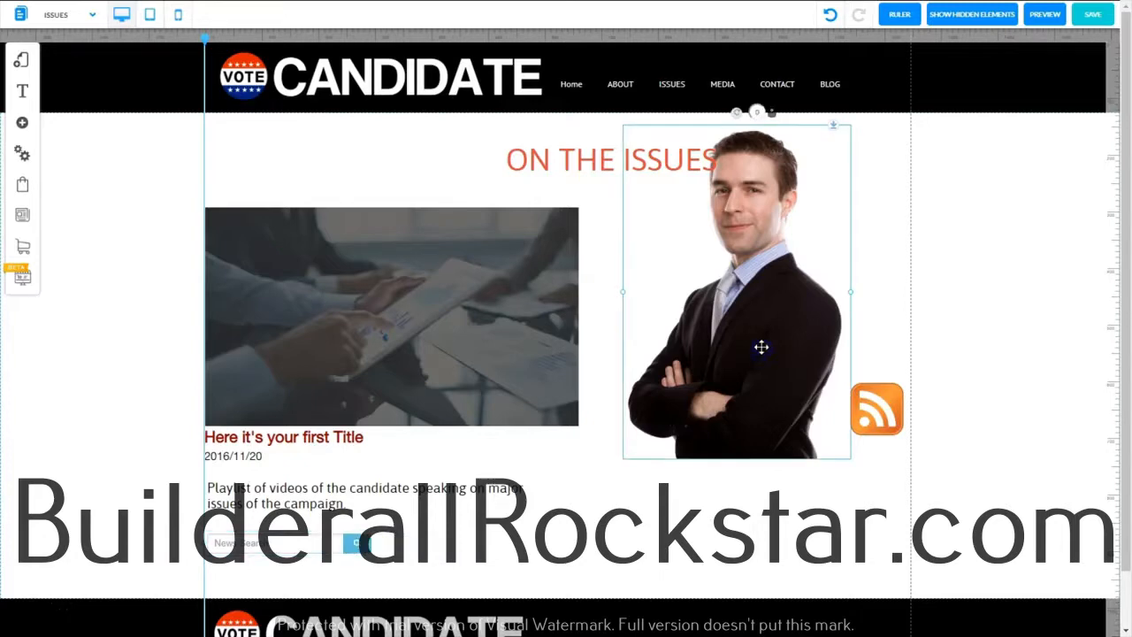
{"action": "left_click_drag", "start_coordinate": [761, 347], "coordinate": [664, 487]}
{"action": "left_click_drag", "start_coordinate": [870, 416], "coordinate": [802, 566]}
{"action": "left_click_drag", "start_coordinate": [575, 501], "coordinate": [545, 480]}
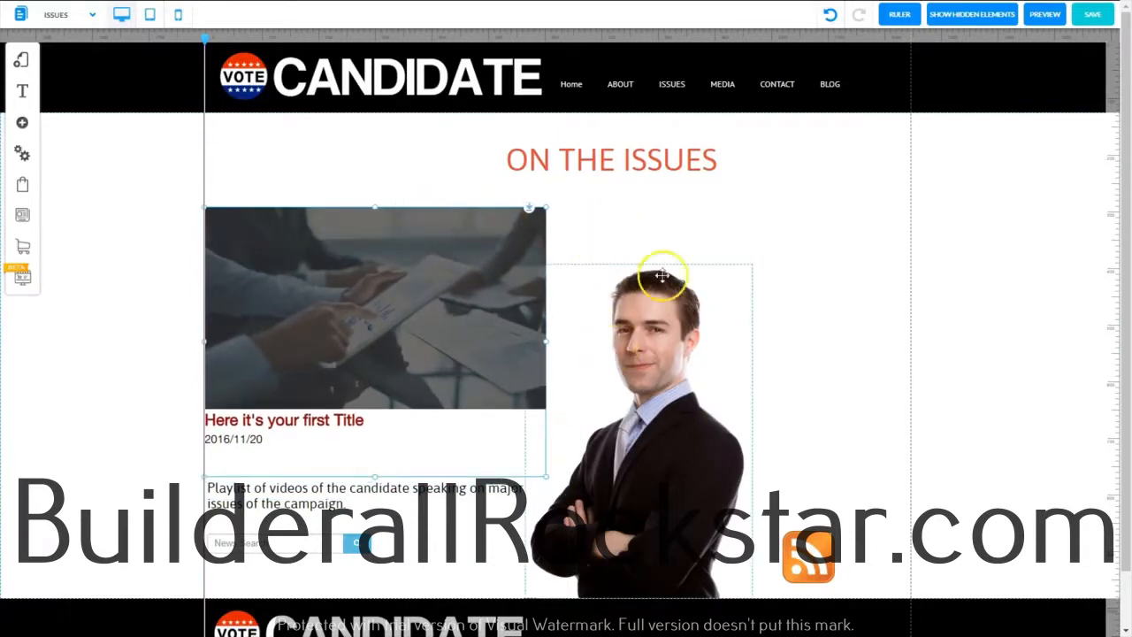
{"action": "left_click", "coordinate": [697, 486]}
{"action": "left_click_drag", "start_coordinate": [698, 488], "coordinate": [724, 486]}
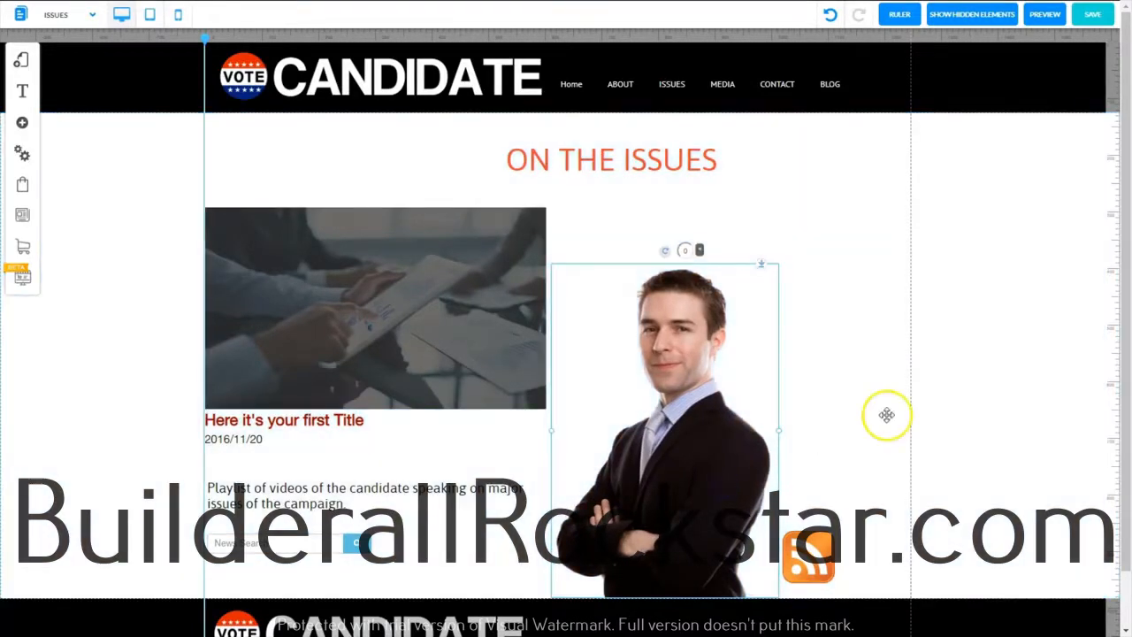
Center the ON THE ISSUES heading horizontally on the page
{"action": "left_click", "coordinate": [560, 161]}
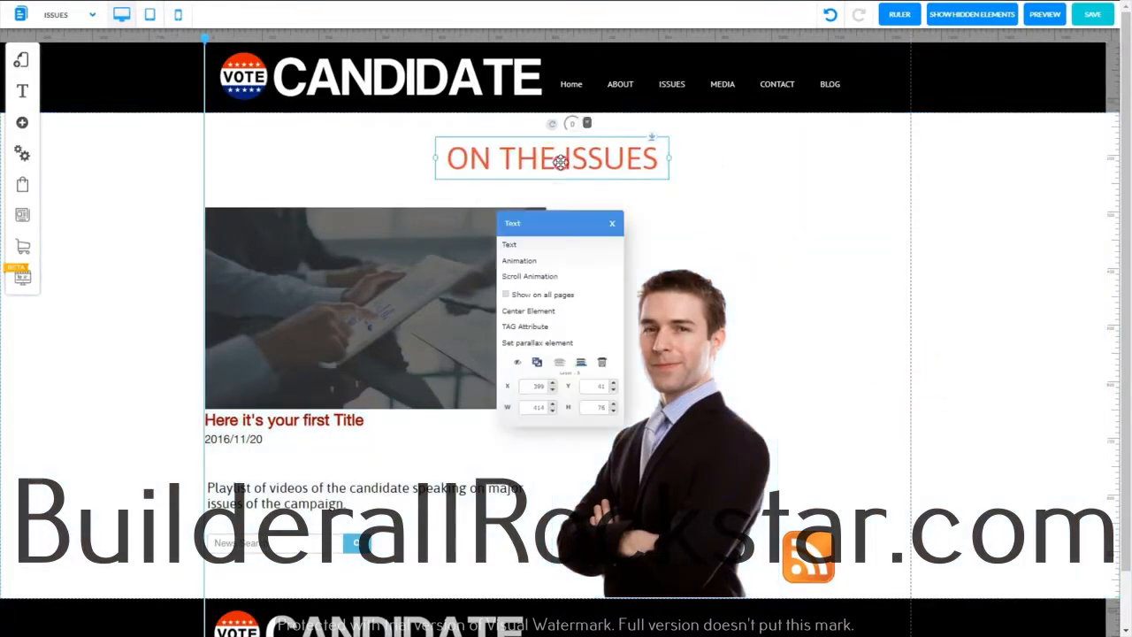
{"action": "left_click", "coordinate": [529, 311]}
{"action": "left_click_drag", "start_coordinate": [38, 222], "coordinate": [358, 571]}
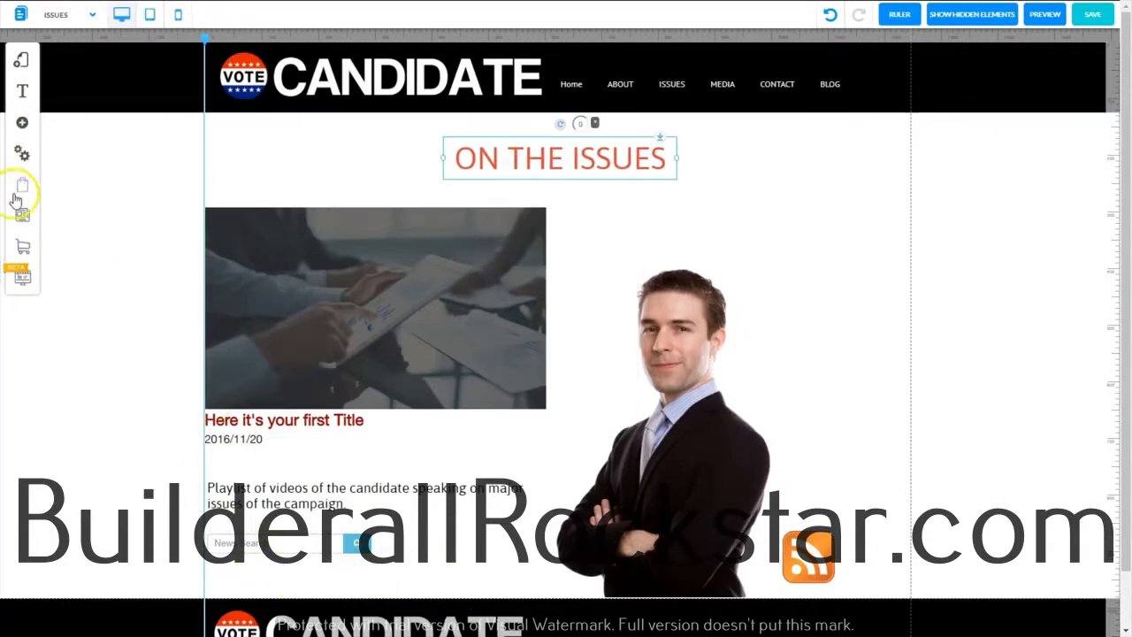
Add a blog category list with post counts, widen it so each category fits on one line, and place it above the candidate photo
{"action": "left_click", "coordinate": [23, 125]}
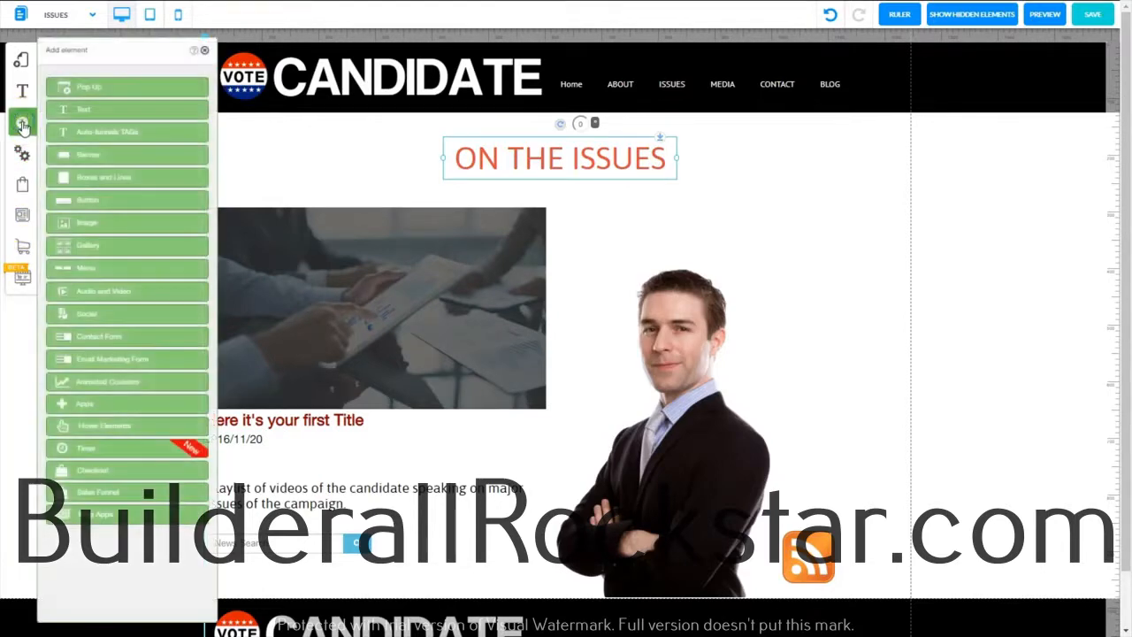
{"action": "left_click", "coordinate": [81, 515]}
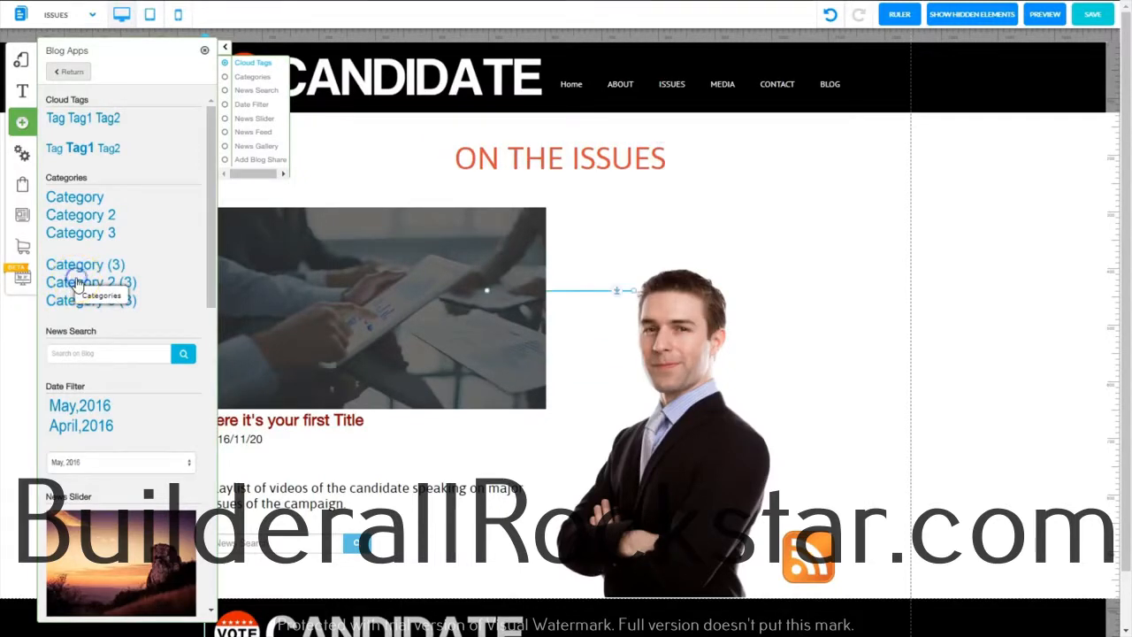
{"action": "left_click_drag", "start_coordinate": [76, 281], "coordinate": [854, 241]}
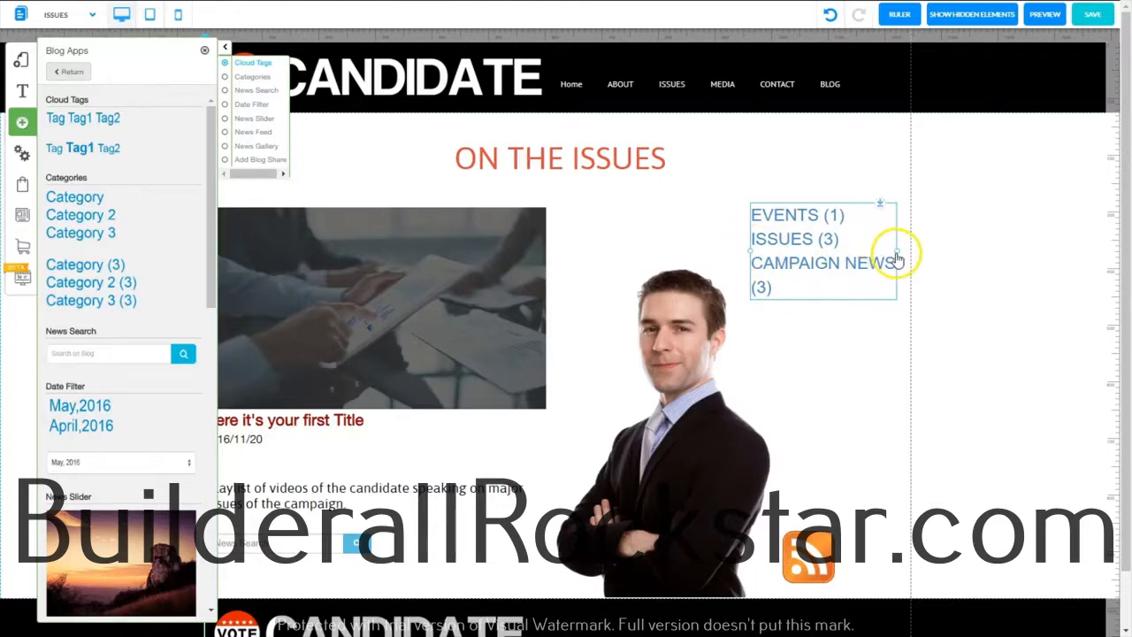
{"action": "left_click_drag", "start_coordinate": [897, 253], "coordinate": [929, 251]}
{"action": "left_click_drag", "start_coordinate": [795, 263], "coordinate": [758, 220]}
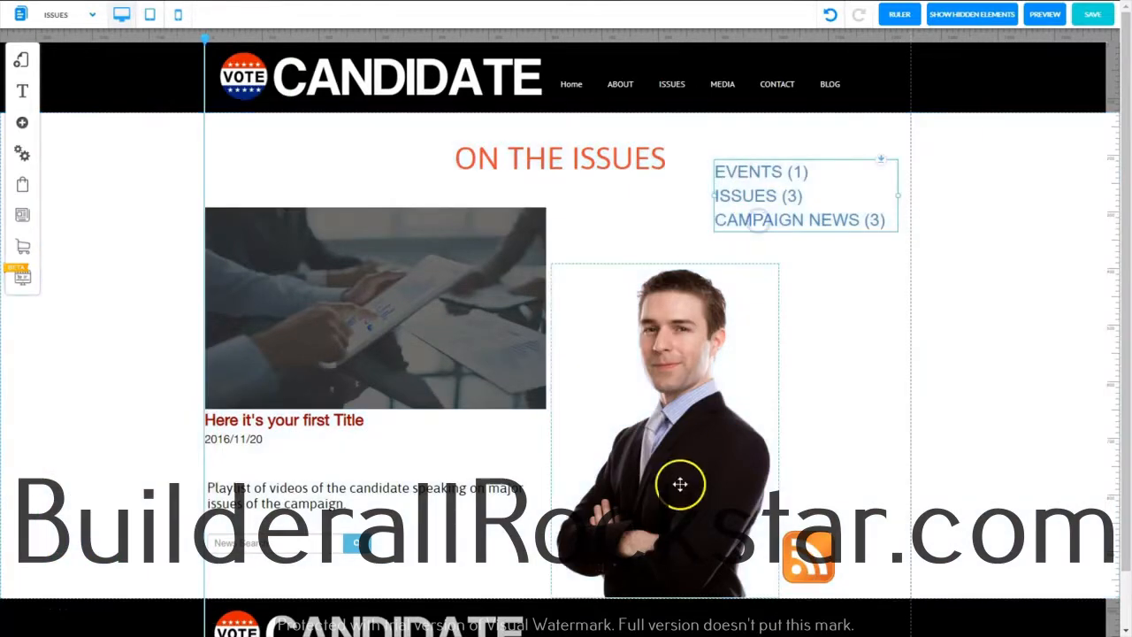
Shrink the candidate photo at the footer's edge, place the category list beside it, and move the RSS icon above the slider
{"action": "left_click", "coordinate": [674, 521]}
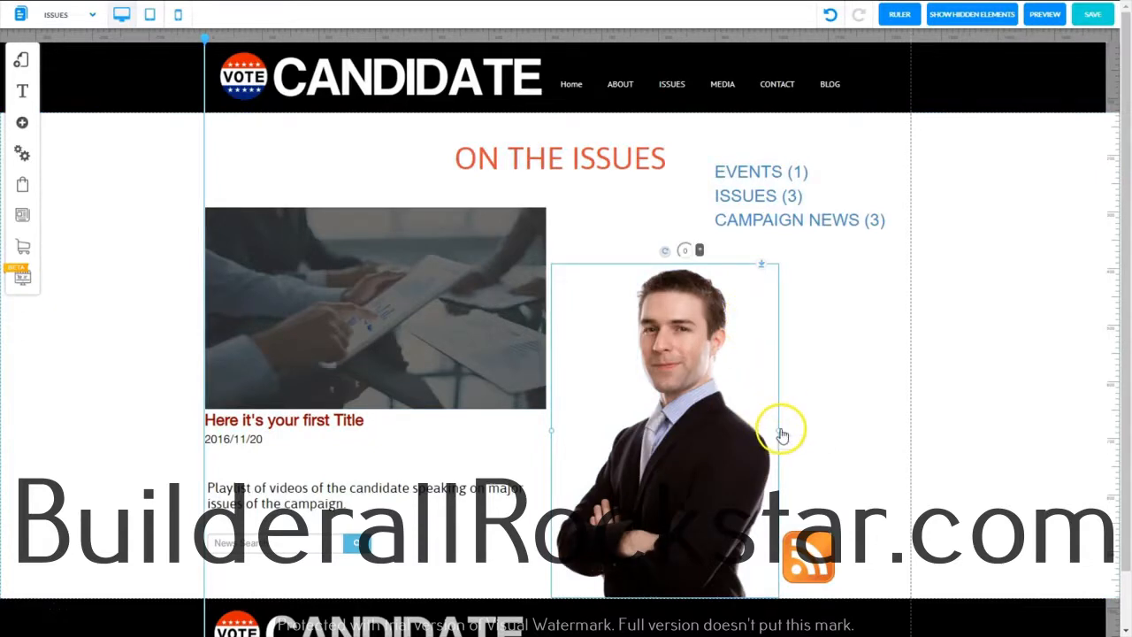
{"action": "left_click_drag", "start_coordinate": [782, 433], "coordinate": [672, 466]}
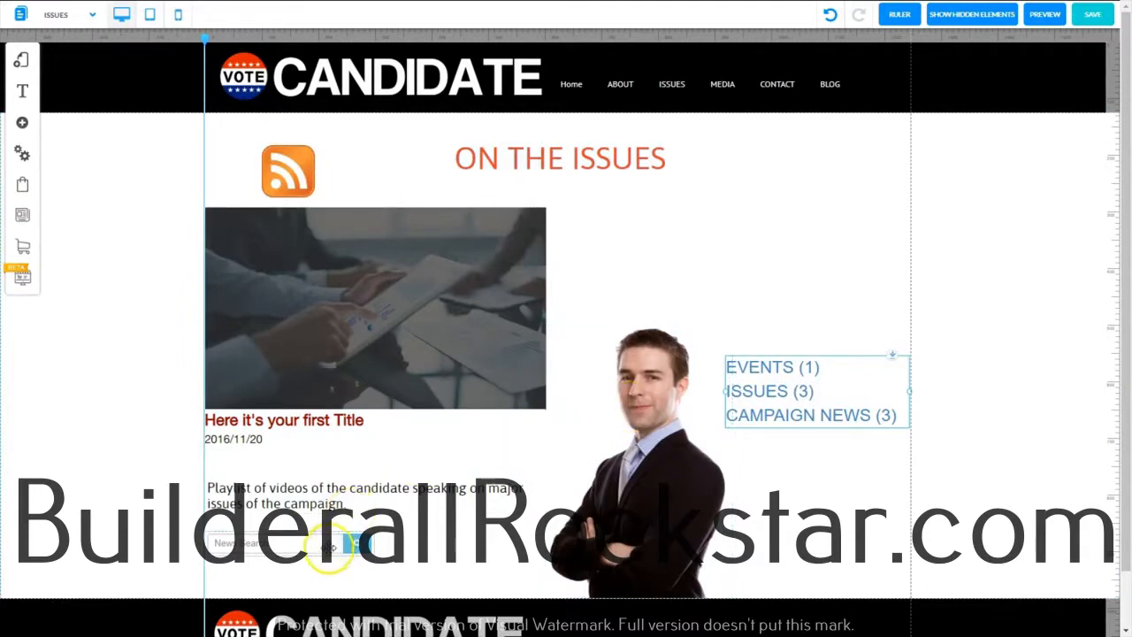
Add a blog date filter in list form above the category list, and move the news search box above the filter
{"action": "left_click", "coordinate": [22, 122]}
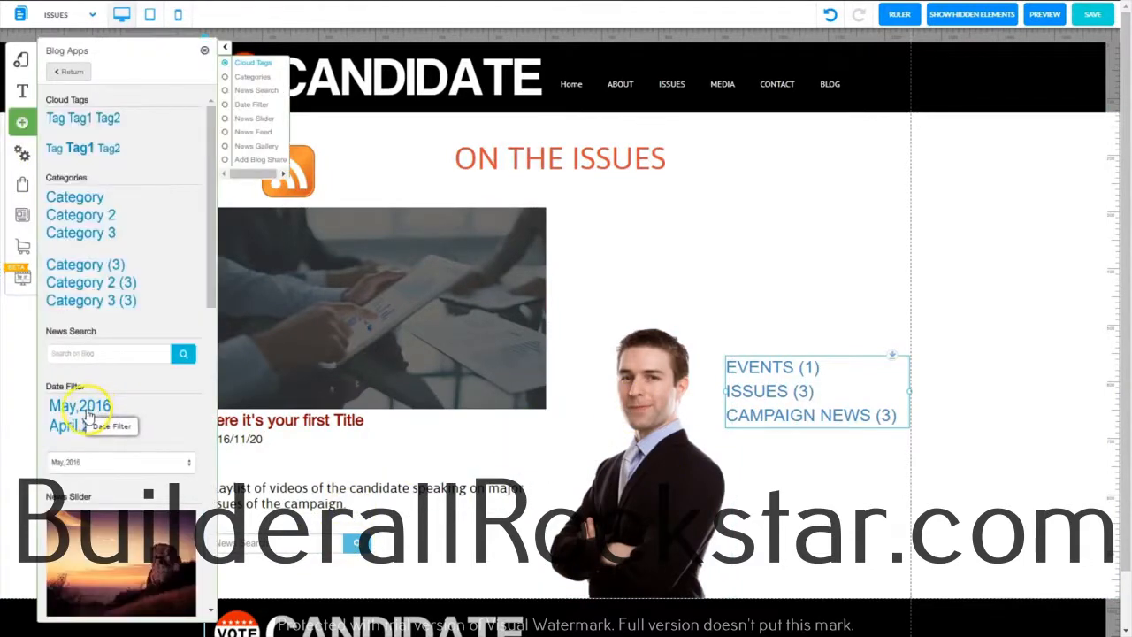
{"action": "left_click_drag", "start_coordinate": [89, 416], "coordinate": [791, 288]}
{"action": "left_click_drag", "start_coordinate": [354, 543], "coordinate": [862, 235]}
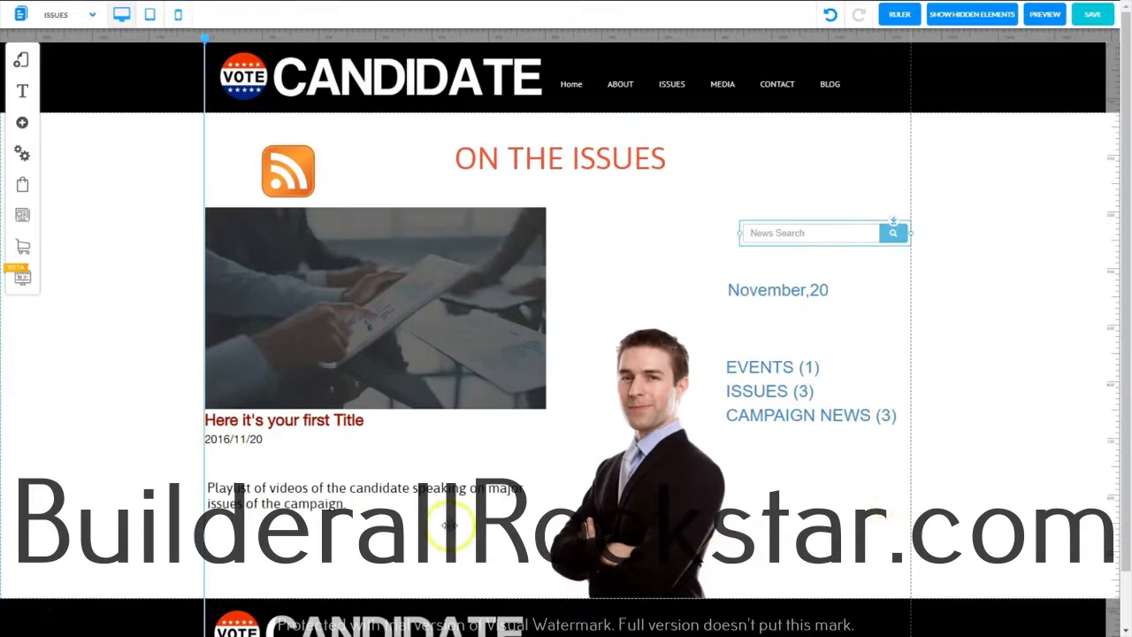
Label the search box, date filter and category list "Search Our Blog", "Search by Date" and "Search by Category" using bold text
{"action": "left_click", "coordinate": [279, 501]}
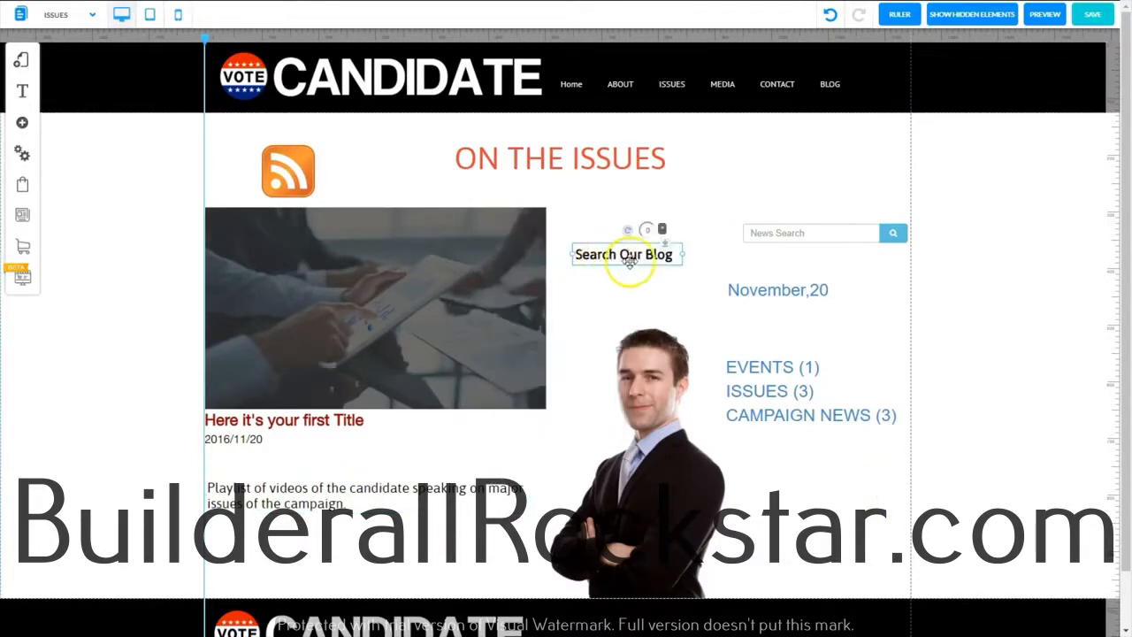
{"action": "left_click_drag", "start_coordinate": [613, 257], "coordinate": [794, 210]}
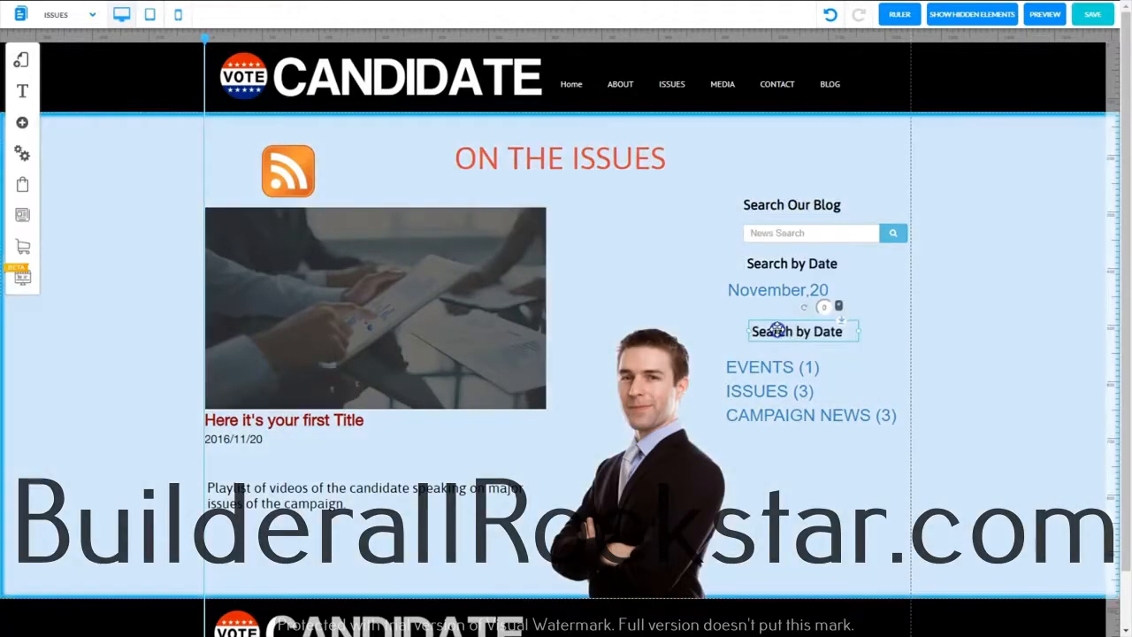
{"action": "left_click_drag", "start_coordinate": [783, 331], "coordinate": [774, 324]}
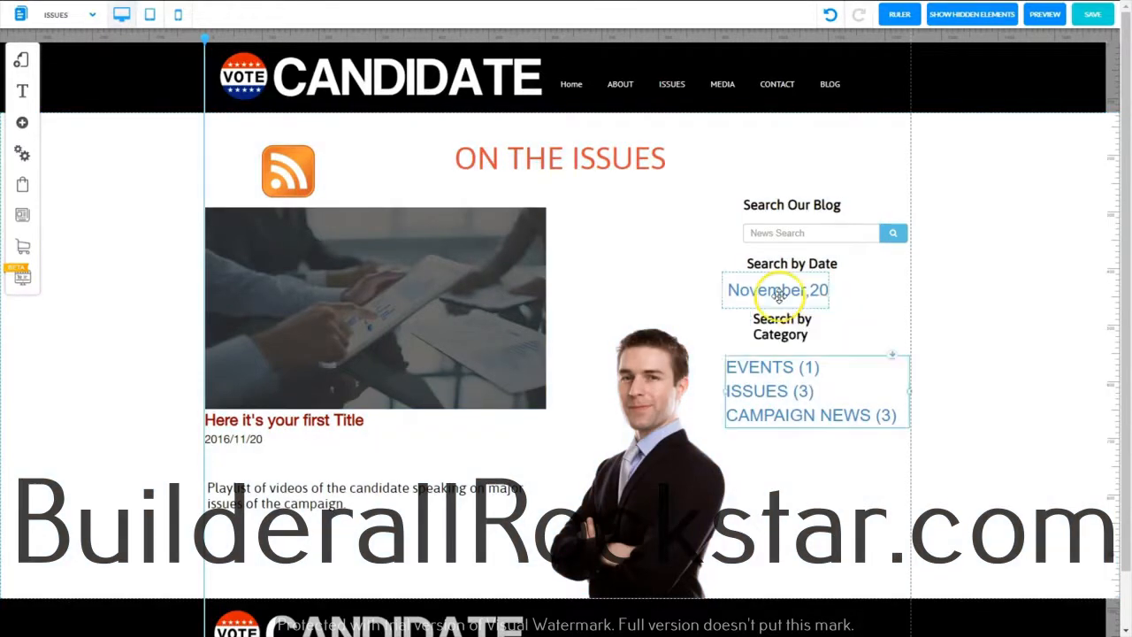
Set the date filter's font size to 24, and reduce the category list's text size to match
{"action": "left_click", "coordinate": [779, 296]}
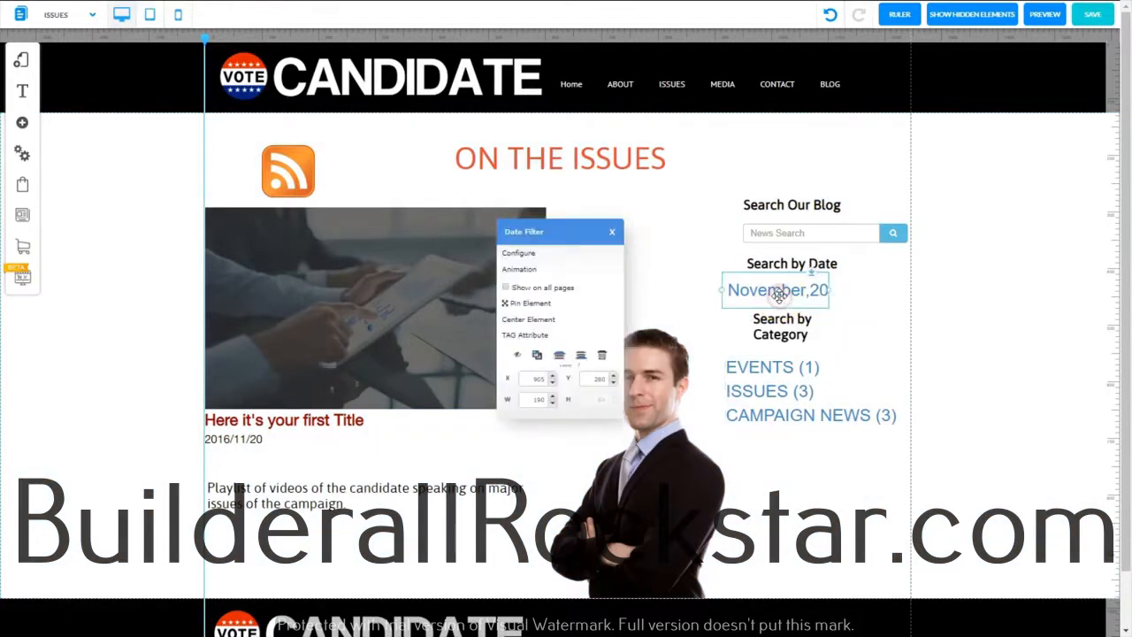
{"action": "left_click", "coordinate": [530, 253]}
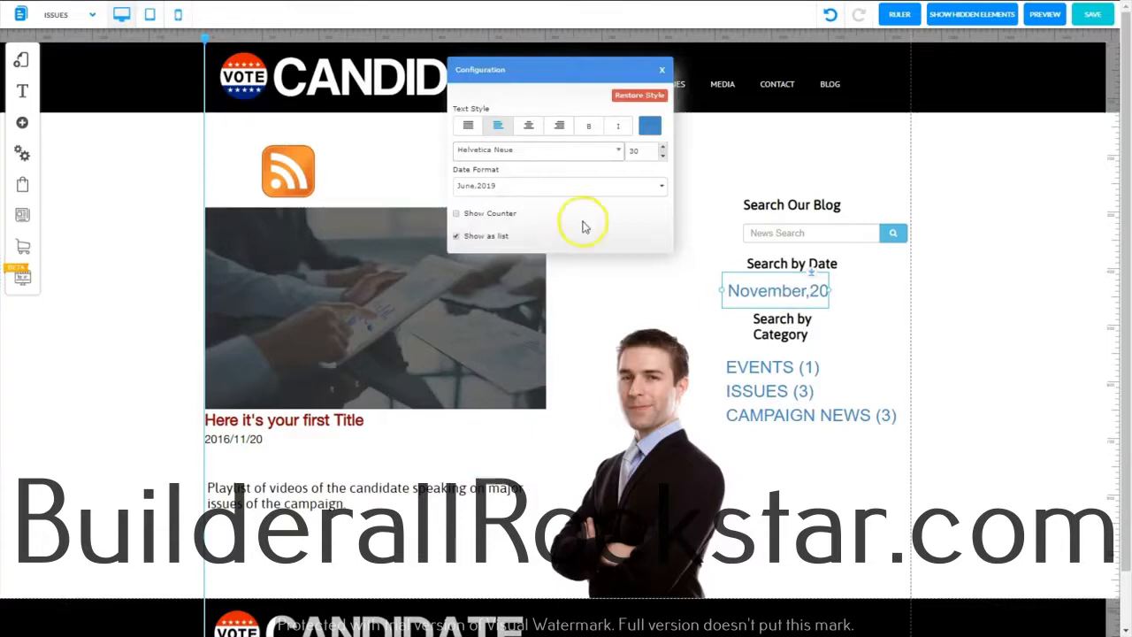
{"action": "left_click", "coordinate": [663, 156]}
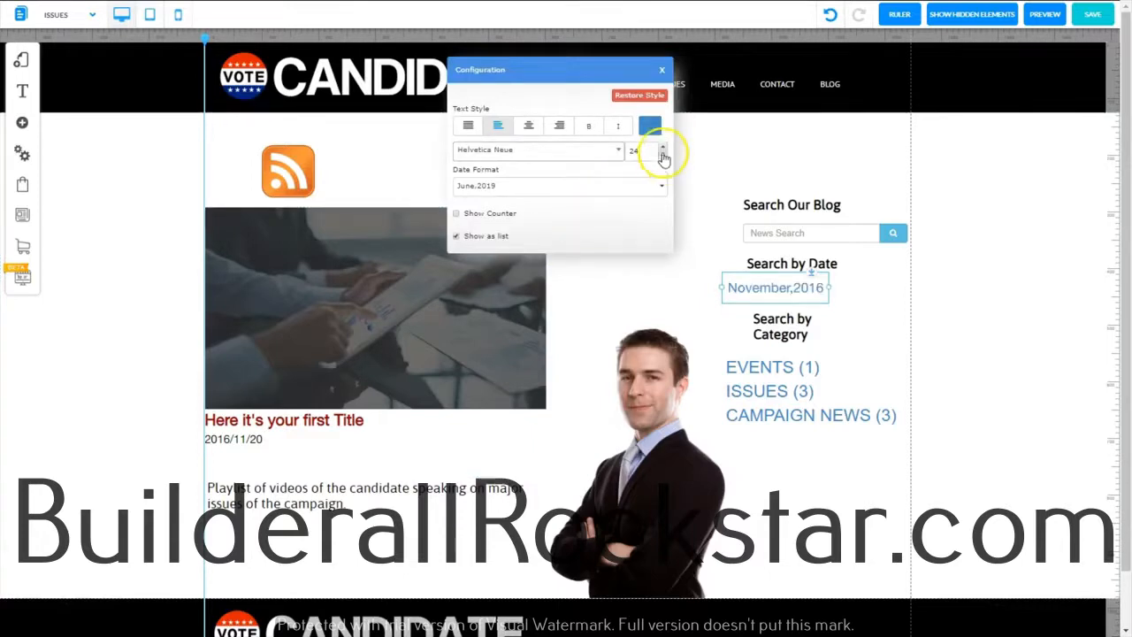
{"action": "left_click", "coordinate": [661, 69]}
{"action": "left_click", "coordinate": [640, 159]}
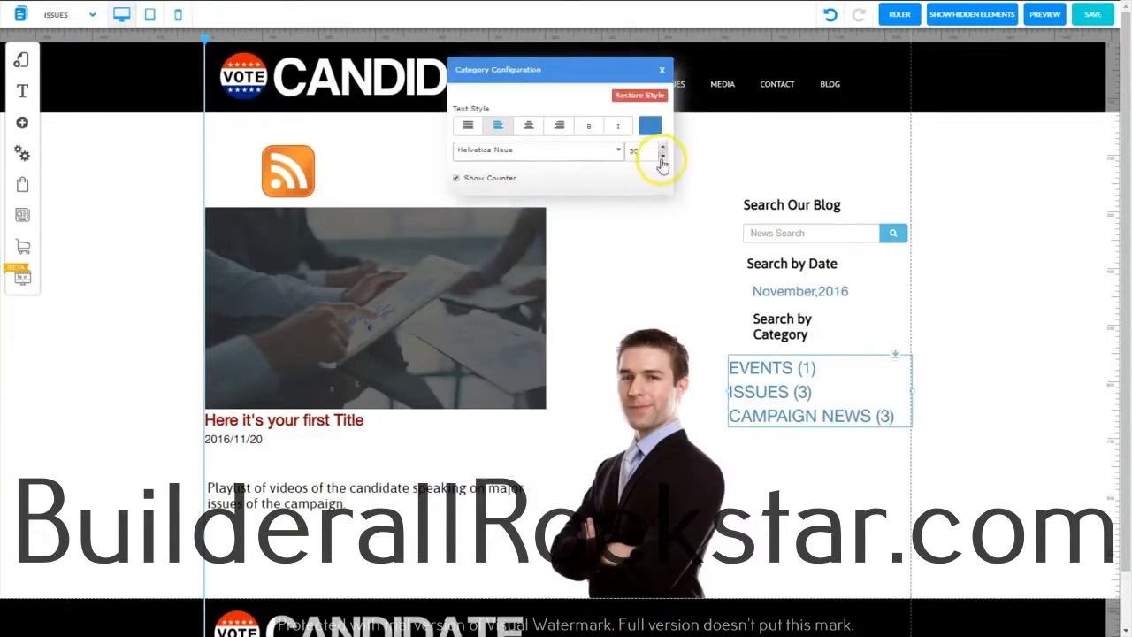
{"action": "left_click", "coordinate": [662, 159]}
Line up the blog search labels and elements using a temporary vertical guide, and move the RSS icon below the category list
{"action": "left_click", "coordinate": [747, 44]}
{"action": "left_click", "coordinate": [750, 38]}
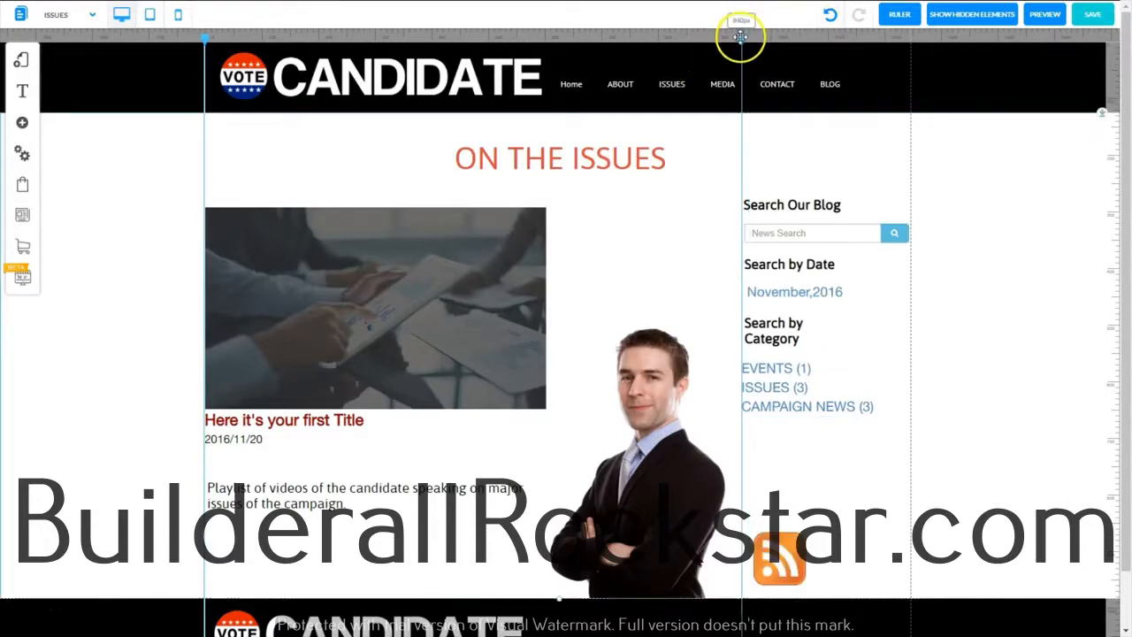
{"action": "double_click", "coordinate": [741, 37]}
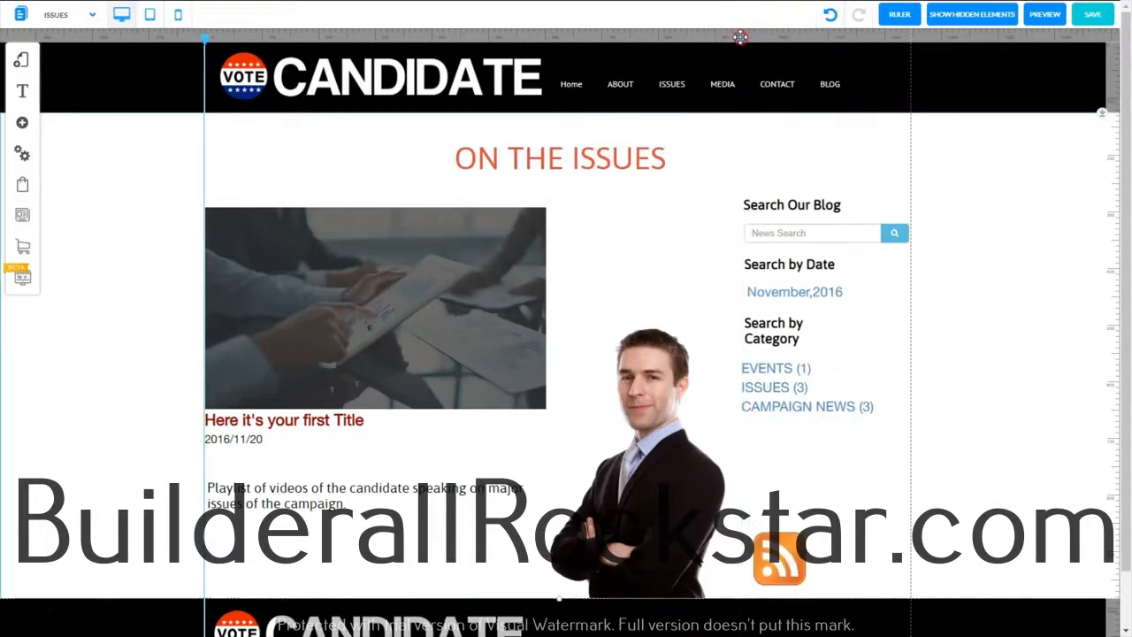
Hide the rulers and guides, and preview the finished Issues page
{"action": "left_click", "coordinate": [892, 17]}
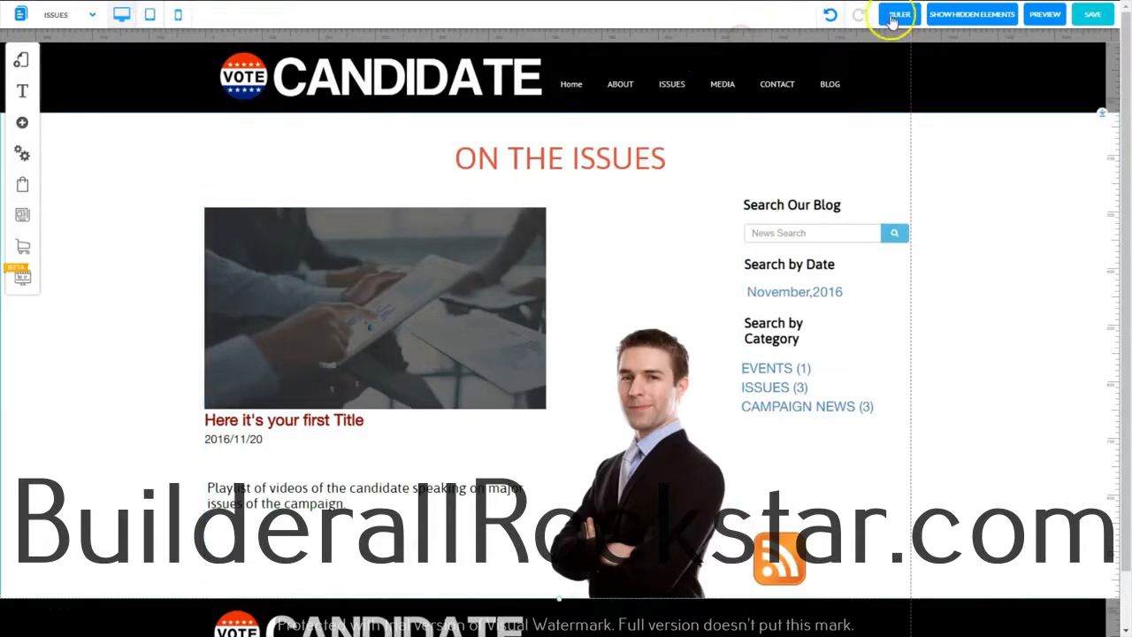
{"action": "left_click", "coordinate": [1044, 20]}
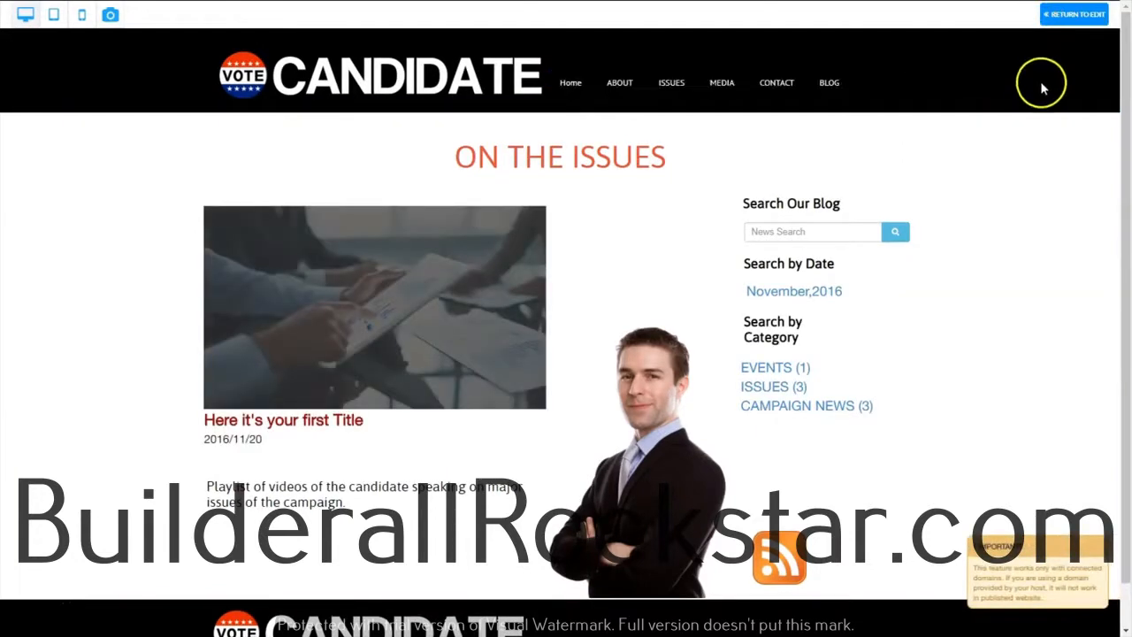